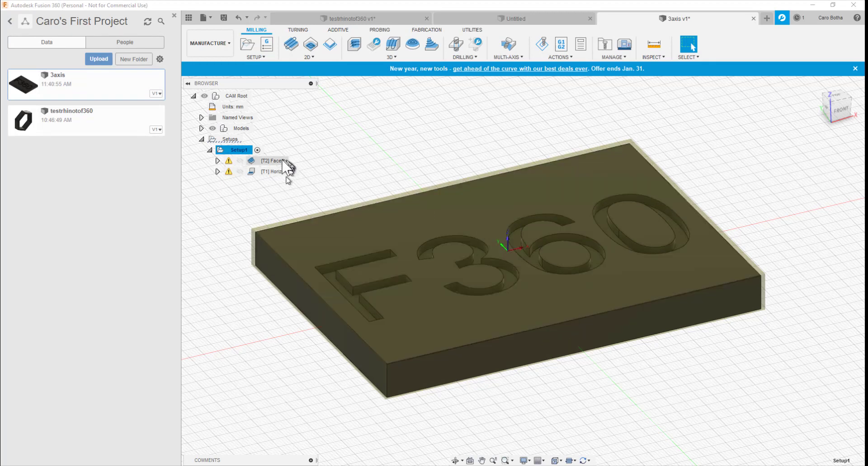
# - Review the Face1 and Horizontal1 toolpaths and simulate the whole of Setup1 through to the finished F360 engraving
pyautogui.click(279, 161)
pyautogui.click(281, 172)
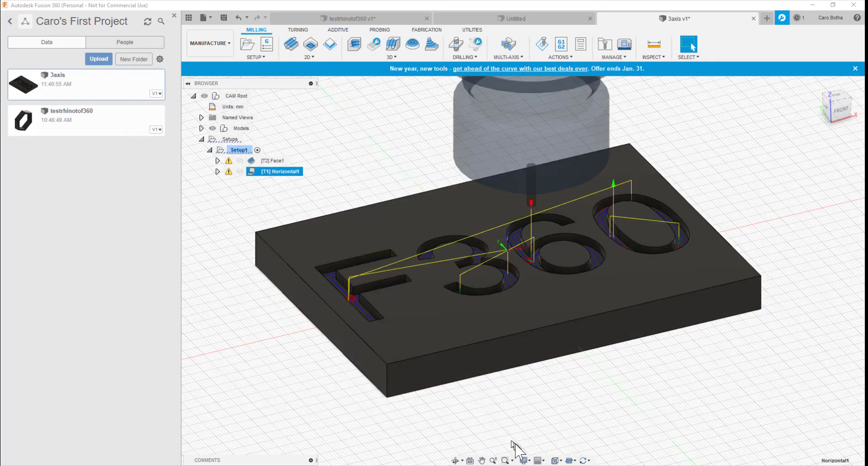
pyautogui.click(236, 150)
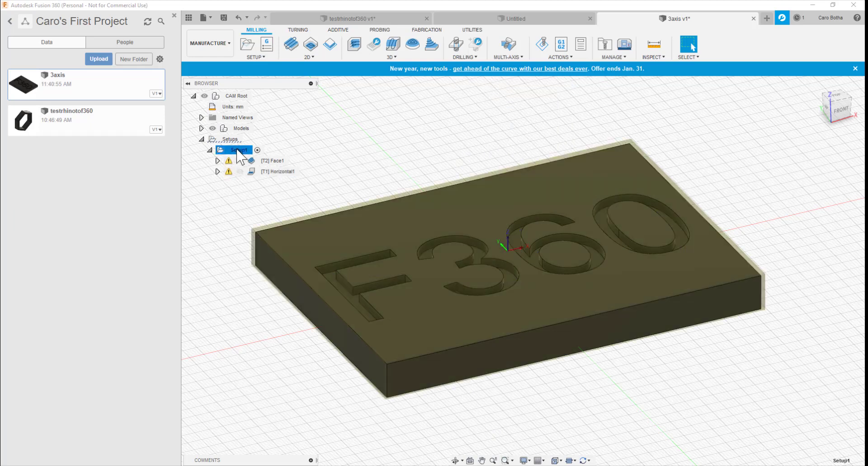
pyautogui.rightClick(238, 151)
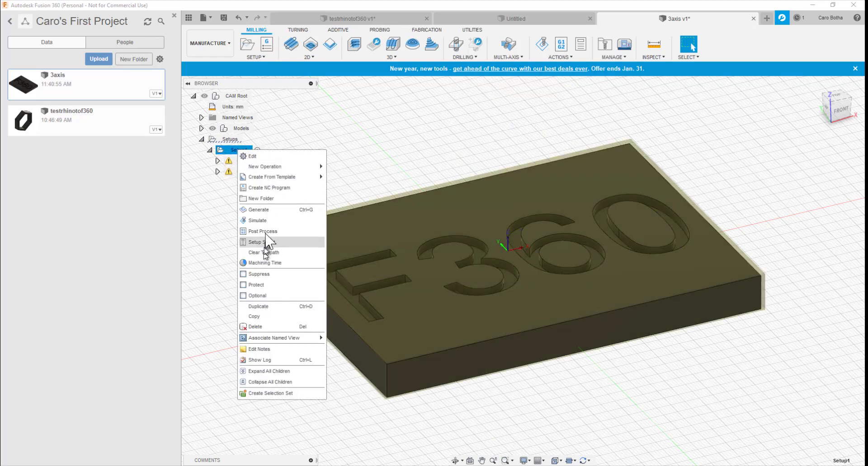
pyautogui.click(258, 230)
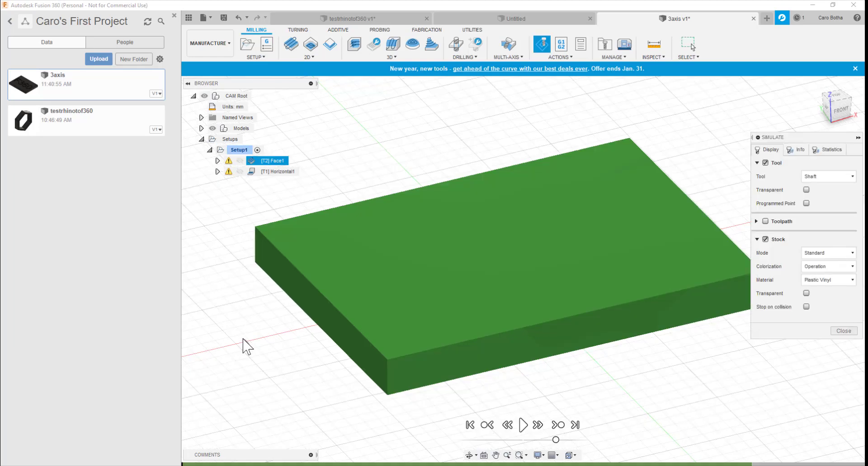
pyautogui.click(523, 425)
pyautogui.moveTo(556, 440); pyautogui.dragTo(583, 440)
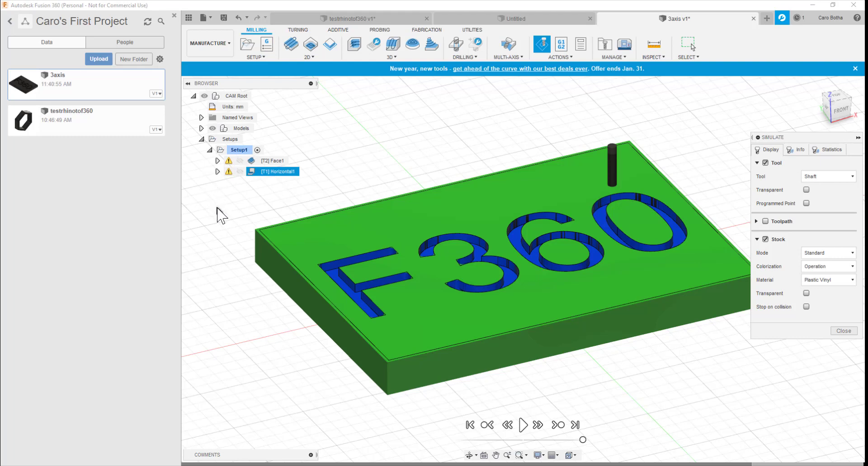
pyautogui.click(843, 332)
# - Delete Setup1 with its Face1 and Horizontal1 operations from the 3axis document
pyautogui.doubleClick(232, 150)
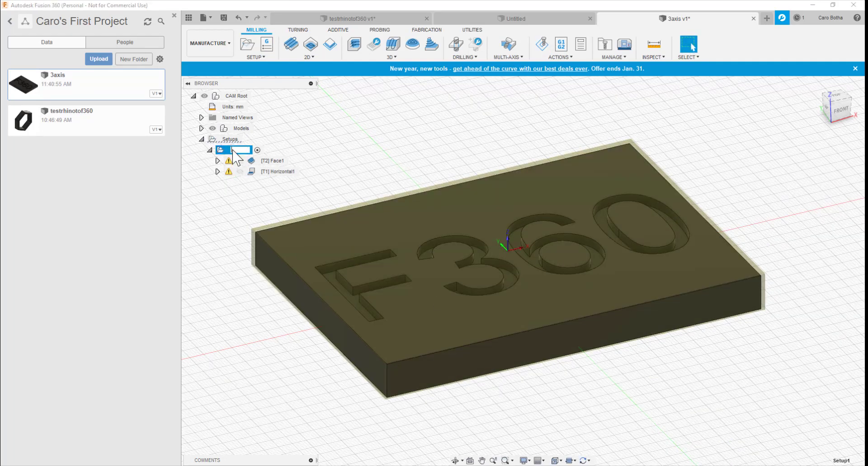
pyautogui.click(208, 230)
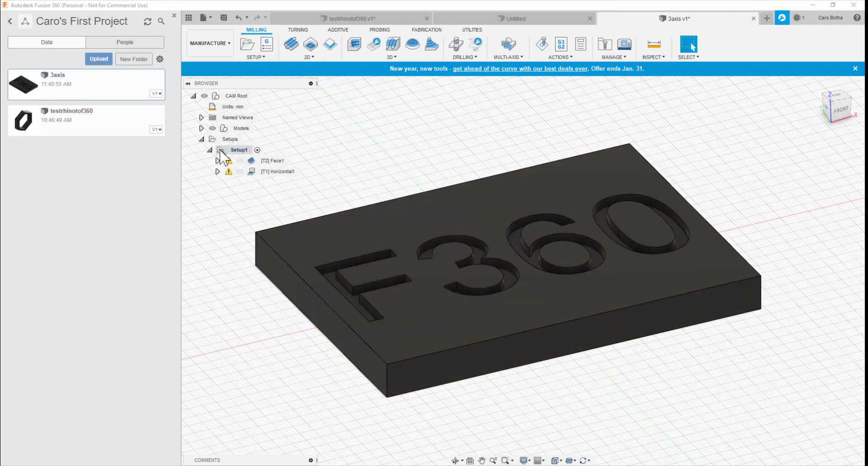
pyautogui.press('Delete')
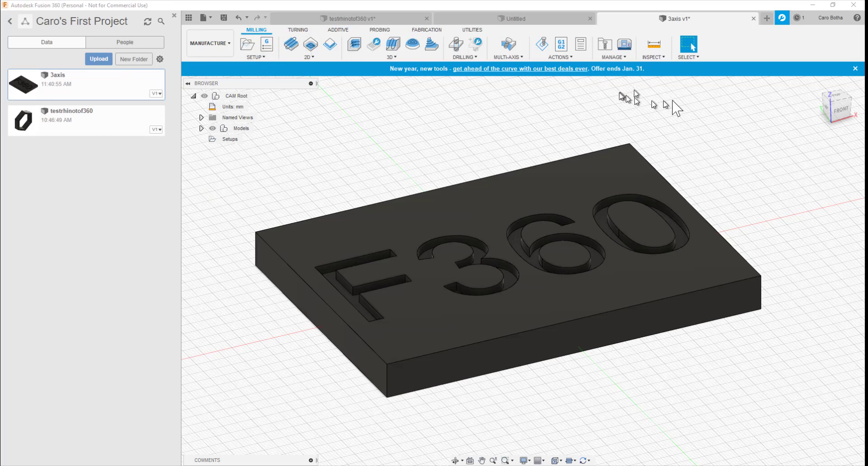
# - Close the 3axis document and delete it from the project
pyautogui.click(753, 19)
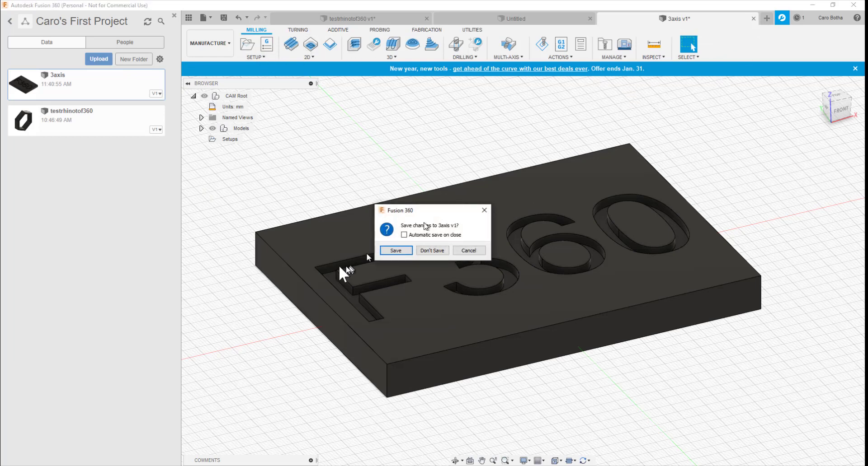
pyautogui.click(402, 251)
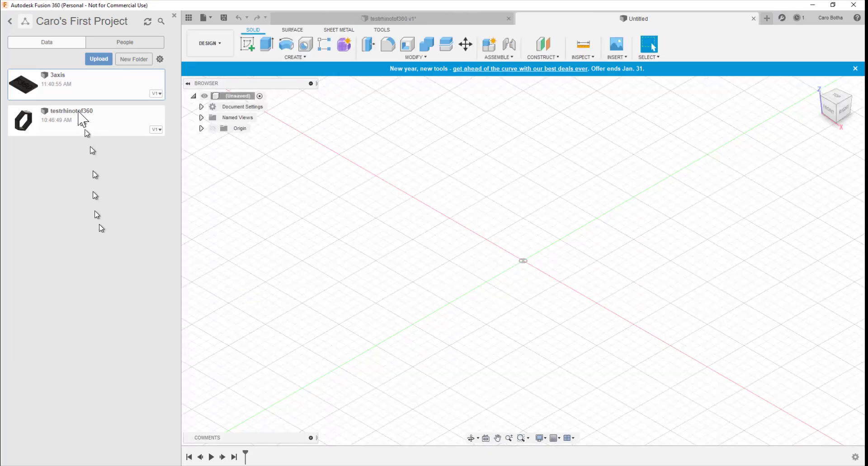
pyautogui.rightClick(59, 80)
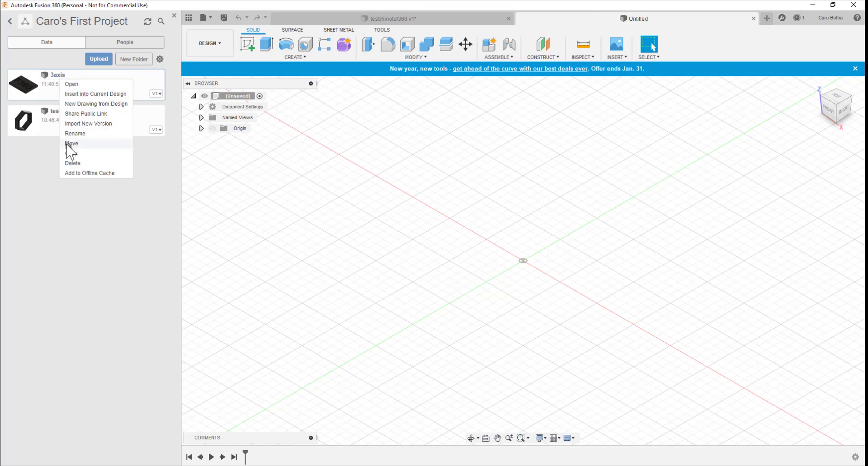
pyautogui.click(74, 170)
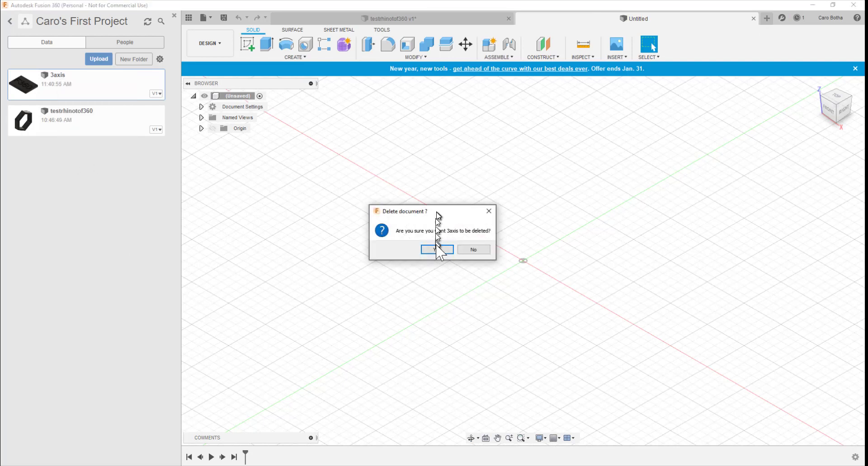
pyautogui.click(438, 248)
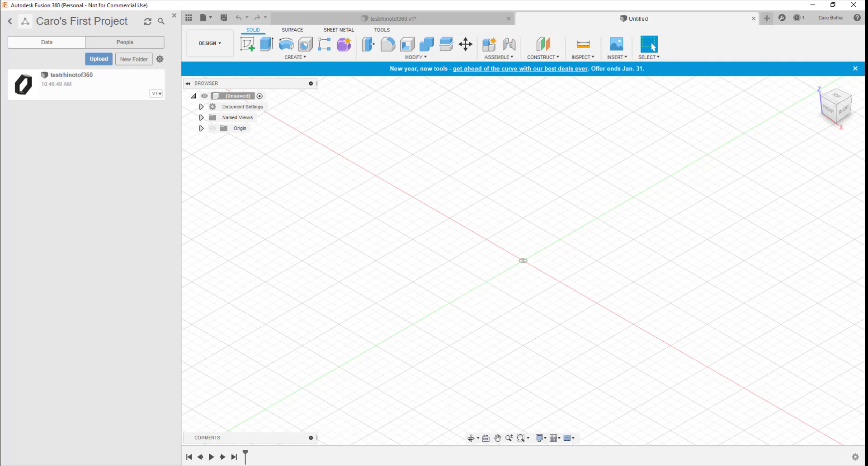
# - Switch to Rhino, examine the IGES export dialog for the engraved F360 plate, and return to Fusion 360 without exporting
pyautogui.hotkey('alt', 'Tab')
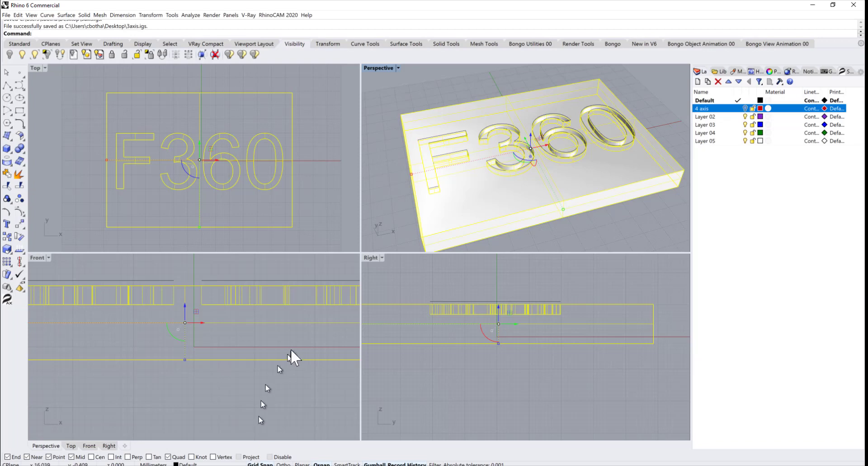
pyautogui.click(370, 236)
pyautogui.moveTo(387, 180); pyautogui.dragTo(394, 156, button='right')
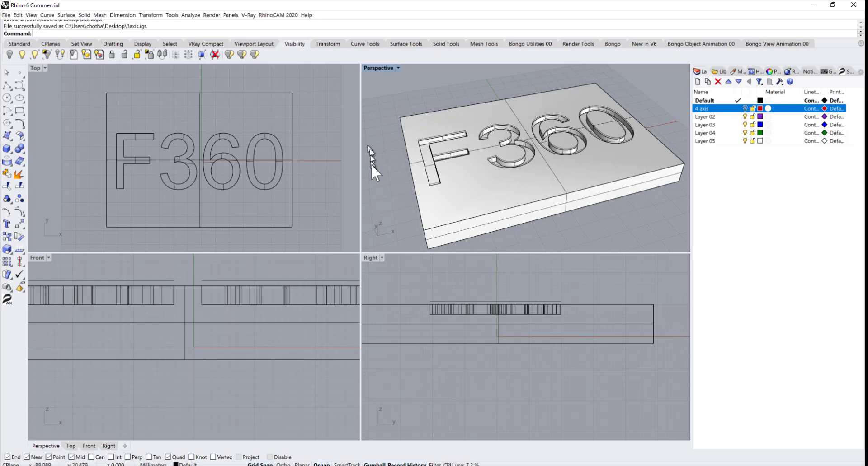
pyautogui.click(485, 191)
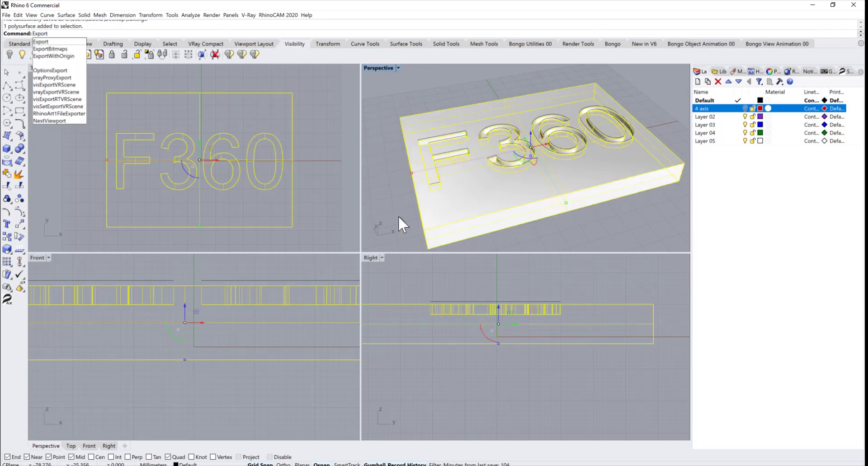
pyautogui.press('Return')
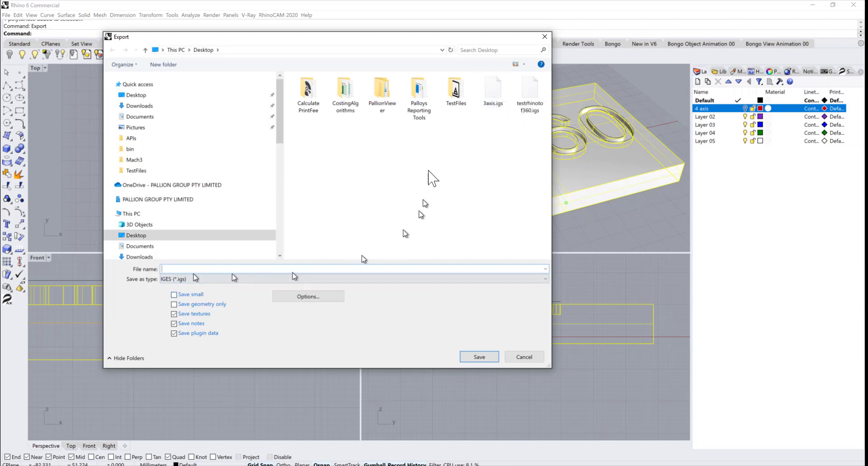
pyautogui.click(524, 356)
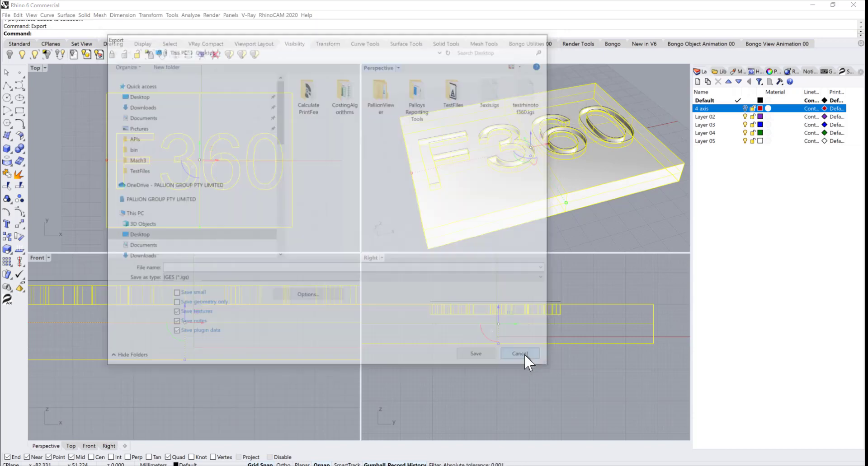
pyautogui.click(812, 5)
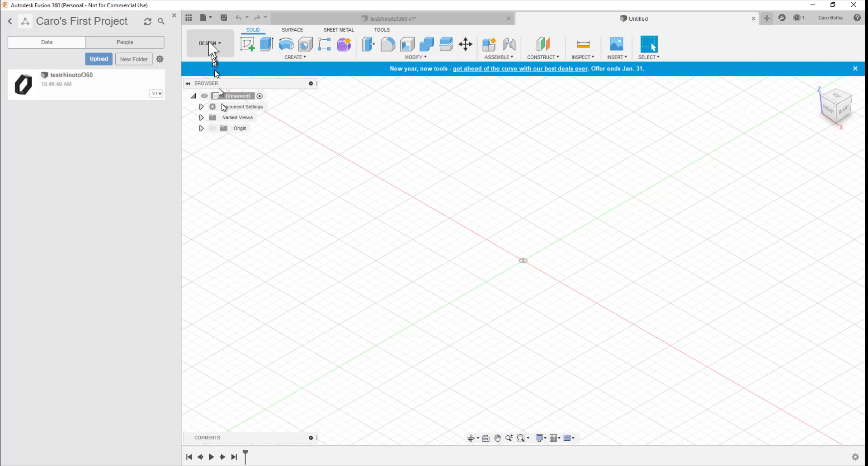
# - Upload the 3axis.igs file from the Desktop into the current project and dismiss the job status
pyautogui.click(209, 20)
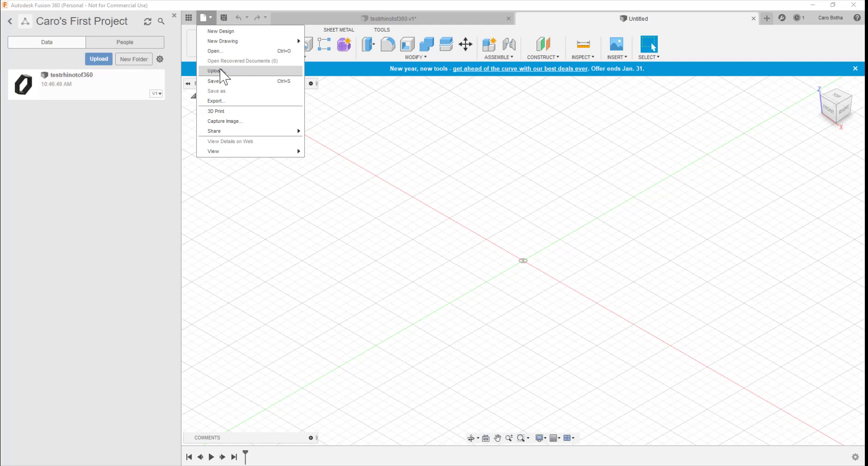
pyautogui.click(113, 140)
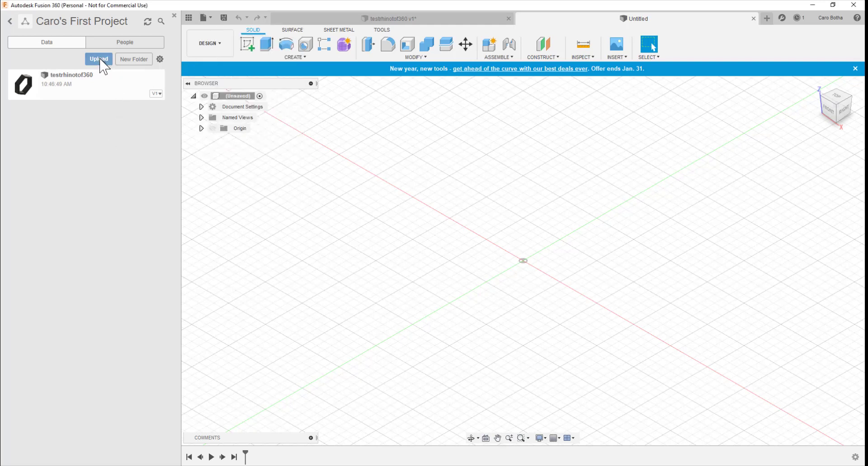
pyautogui.click(206, 18)
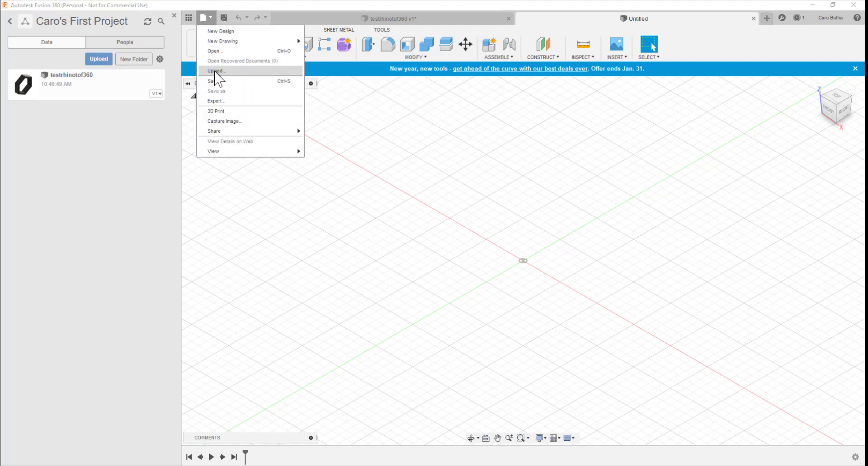
pyautogui.click(216, 71)
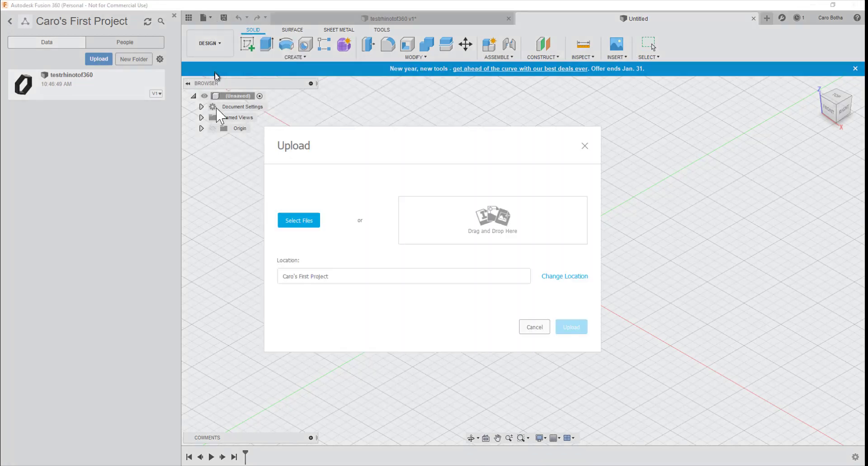
pyautogui.click(297, 221)
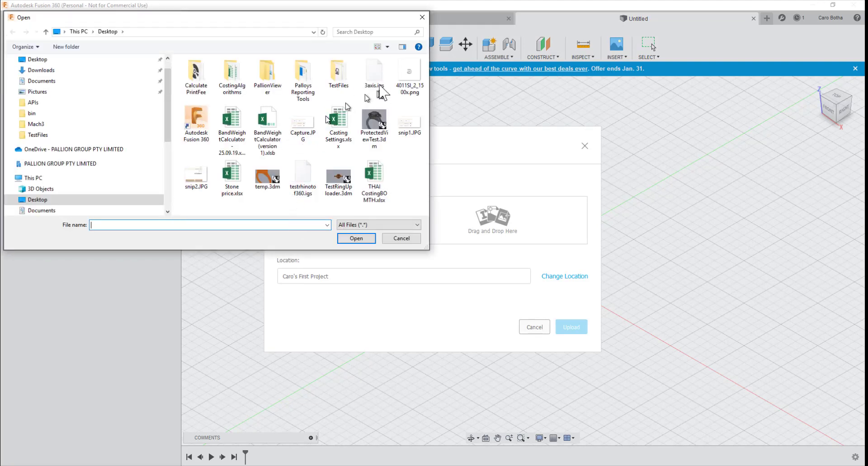
pyautogui.doubleClick(378, 85)
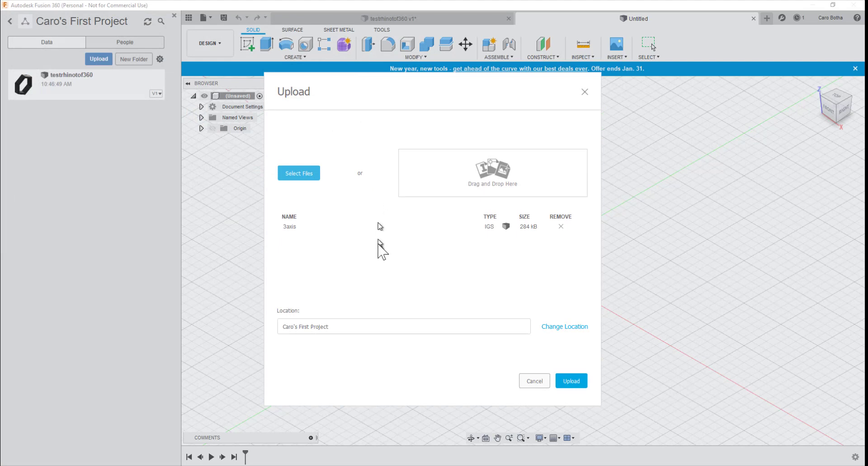
pyautogui.click(573, 383)
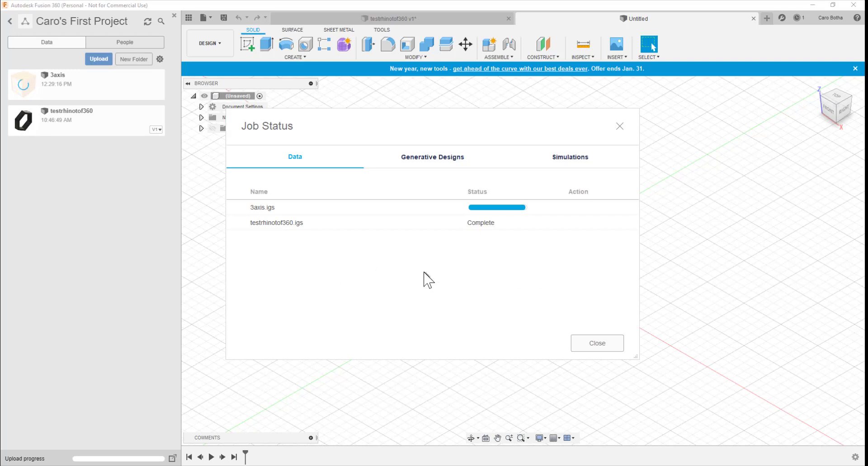
pyautogui.click(588, 347)
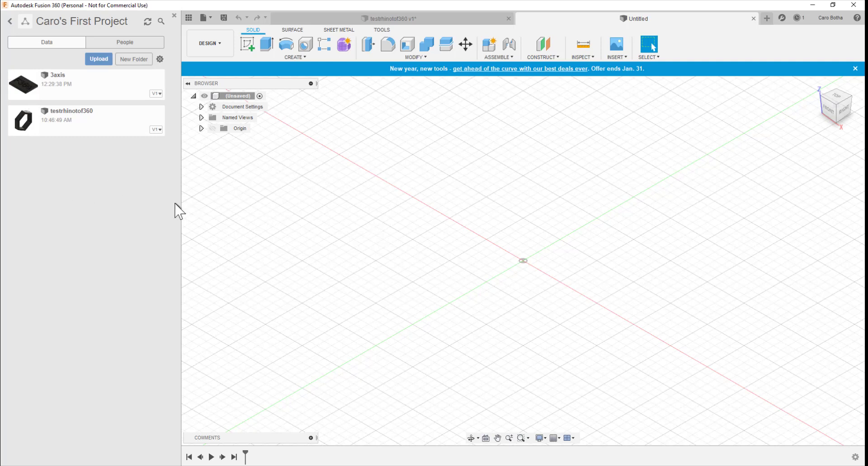
# - Open the uploaded 3axis design and close the other two documents, discarding the changes to testrhinotof360
pyautogui.doubleClick(21, 90)
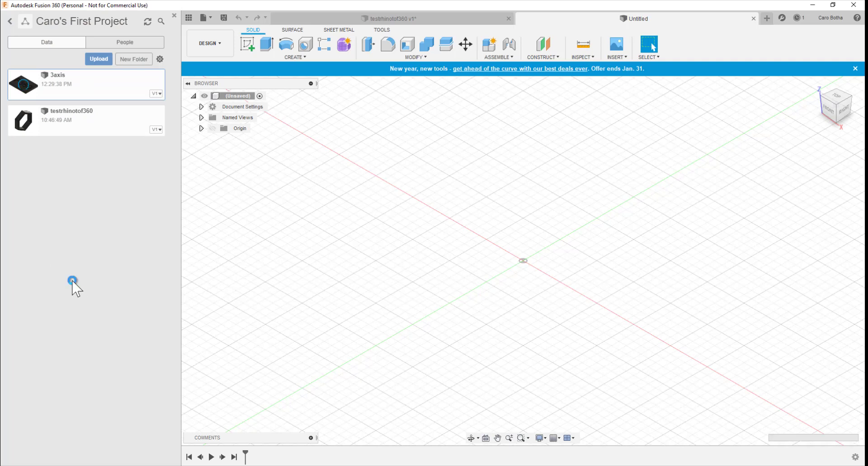
pyautogui.keyDown('shift'); pyautogui.moveTo(254, 330); pyautogui.dragTo(306, 333, button='middle'); pyautogui.keyUp('shift')
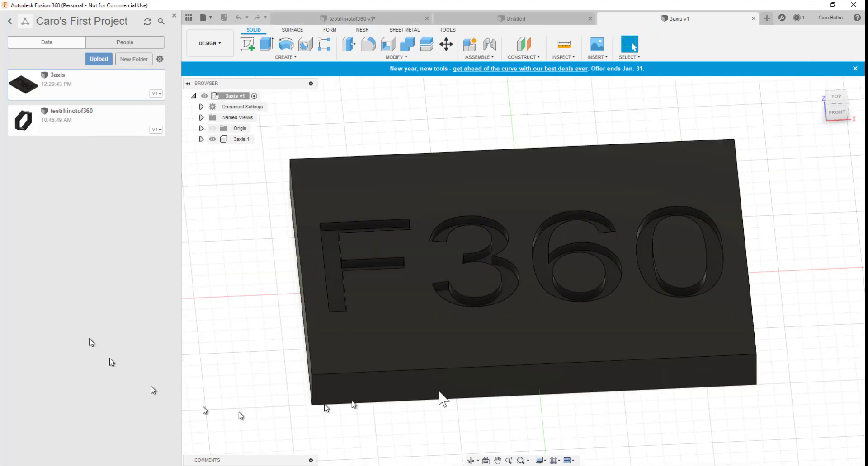
pyautogui.click(427, 23)
pyautogui.click(426, 19)
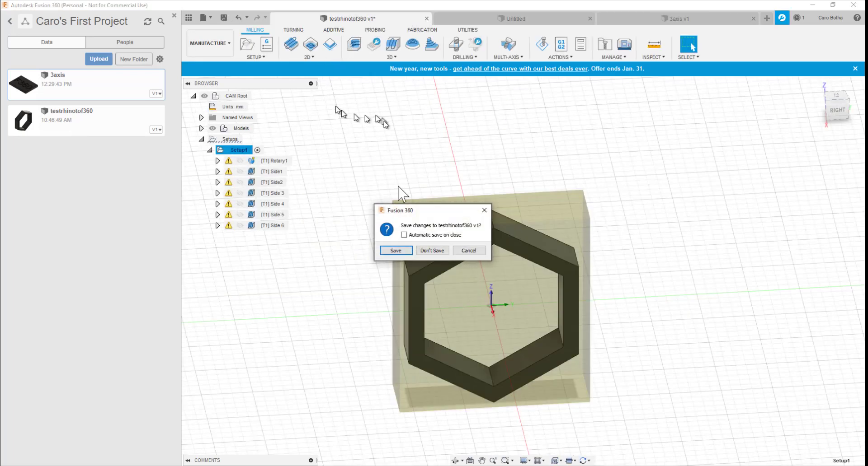
pyautogui.click(428, 250)
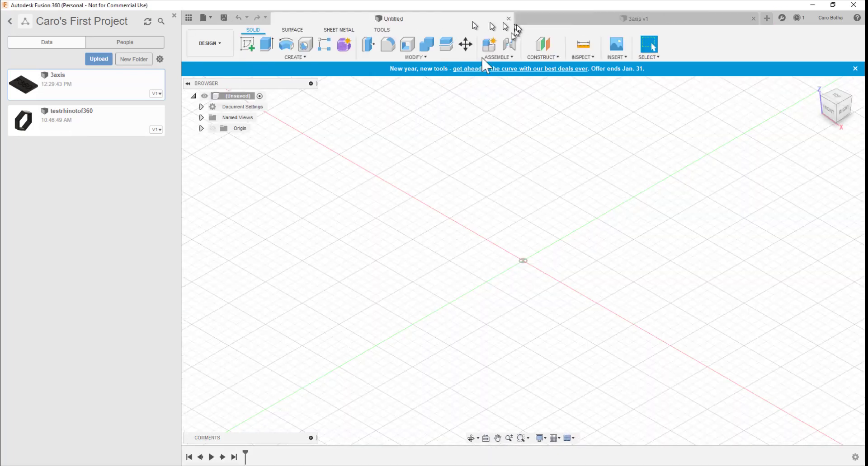
pyautogui.click(508, 18)
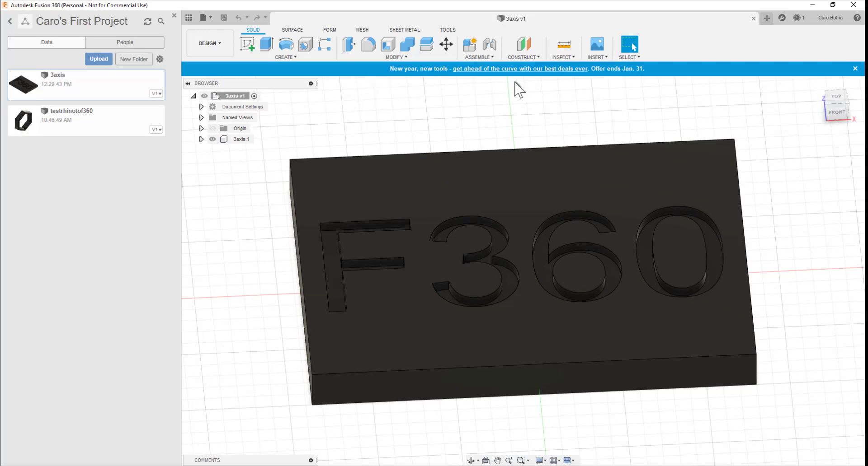
# - Switch the 3axis design to the Manufacture workspace
pyautogui.keyDown('shift'); pyautogui.moveTo(237, 243); pyautogui.dragTo(248, 229, button='middle'); pyautogui.keyUp('shift')
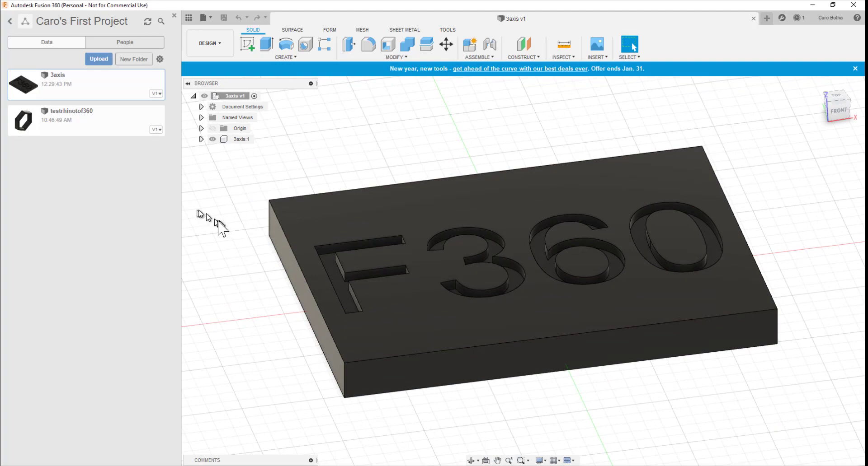
pyautogui.keyDown('shift'); pyautogui.moveTo(226, 248); pyautogui.dragTo(417, 259, button='middle'); pyautogui.keyUp('shift')
pyautogui.moveTo(252, 246)
pyautogui.keyDown('shift'); pyautogui.mouseDown(button='middle')
pyautogui.moveTo(281, 269)
pyautogui.moveTo(265, 267)
pyautogui.moveTo(265, 256)
pyautogui.mouseUp(button='middle'); pyautogui.keyUp('shift')
pyautogui.scroll(2, 268, 249)
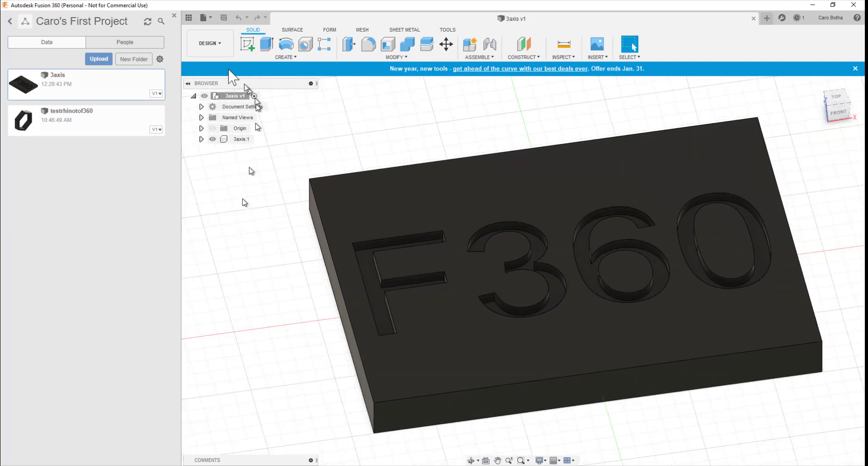
pyautogui.click(222, 44)
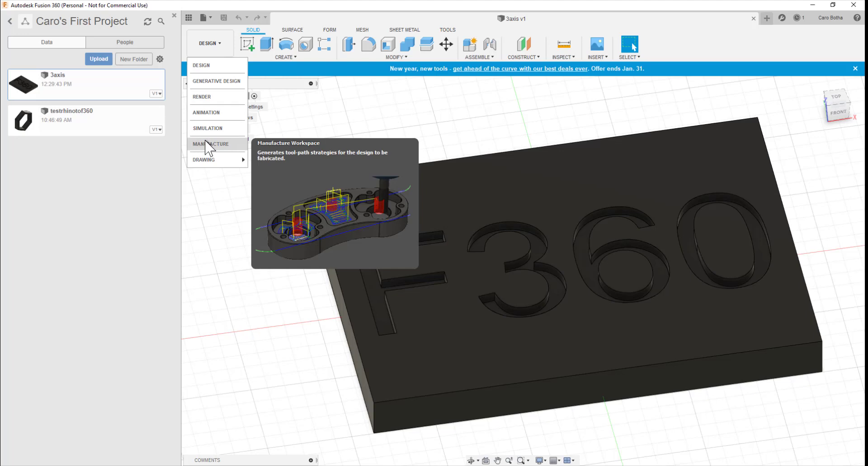
pyautogui.moveTo(355, 149)
pyautogui.keyDown('shift'); pyautogui.mouseDown(button='middle')
pyautogui.moveTo(357, 131)
pyautogui.moveTo(397, 145)
pyautogui.moveTo(343, 146)
pyautogui.moveTo(364, 136)
pyautogui.moveTo(358, 133)
pyautogui.mouseUp(button='middle'); pyautogui.keyUp('shift')
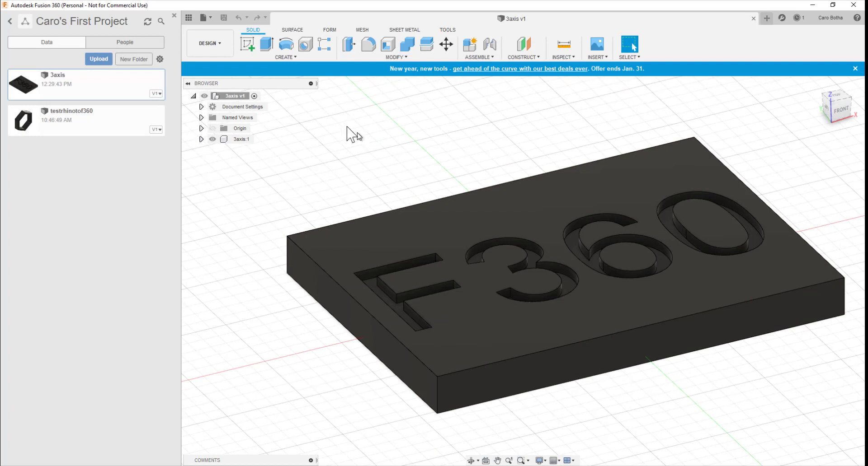
pyautogui.click(221, 45)
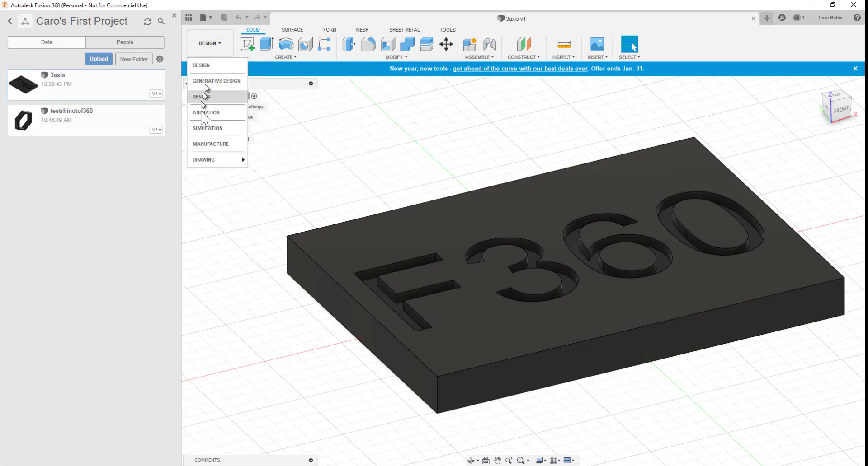
pyautogui.click(208, 144)
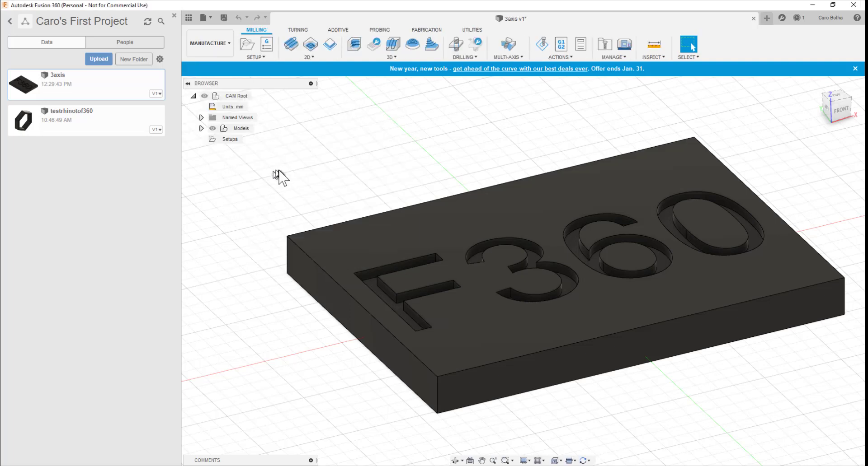
# - Examine the commands available for the Setups entry and inspect the plate from its left side and at an angle
pyautogui.moveTo(280, 178)
pyautogui.keyDown('shift'); pyautogui.mouseDown(button='middle')
pyautogui.moveTo(278, 196)
pyautogui.moveTo(280, 175)
pyautogui.mouseUp(button='middle'); pyautogui.keyUp('shift')
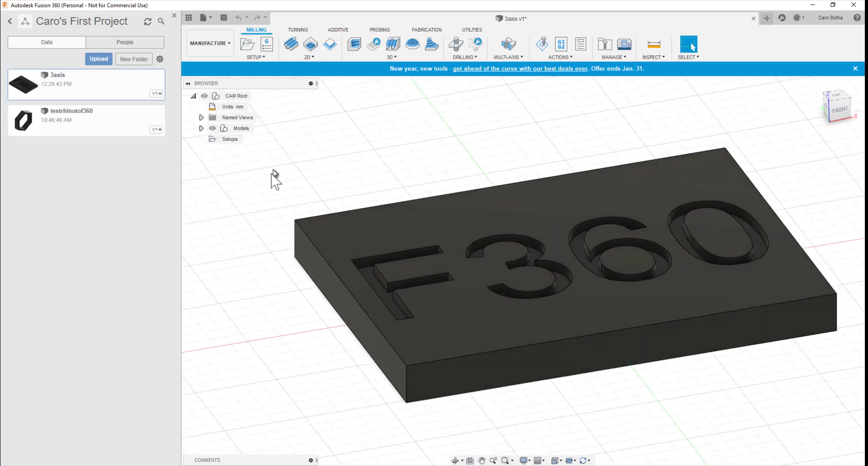
pyautogui.scroll(2, 227, 223)
pyautogui.scroll(-3, 227, 223)
pyautogui.scroll(-1, 227, 223)
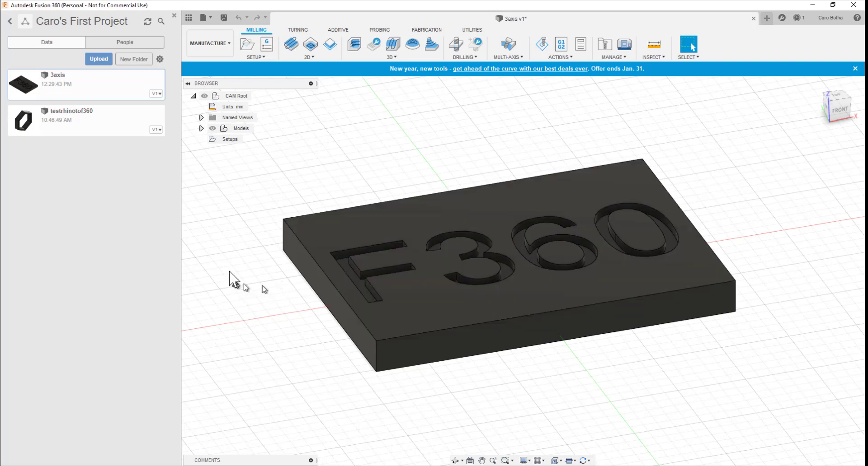
pyautogui.rightClick(235, 144)
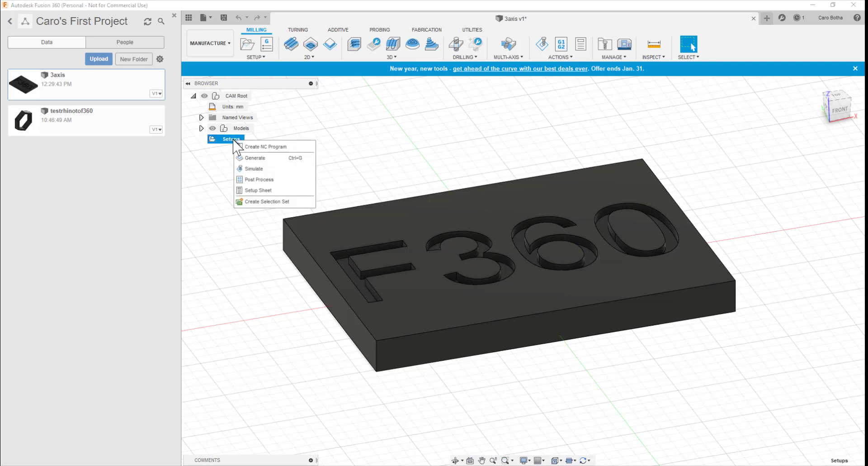
pyautogui.click(217, 187)
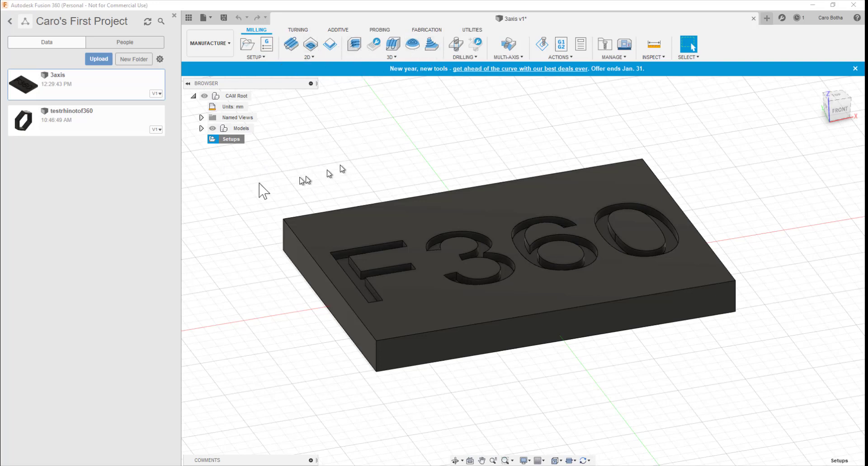
pyautogui.click(229, 140)
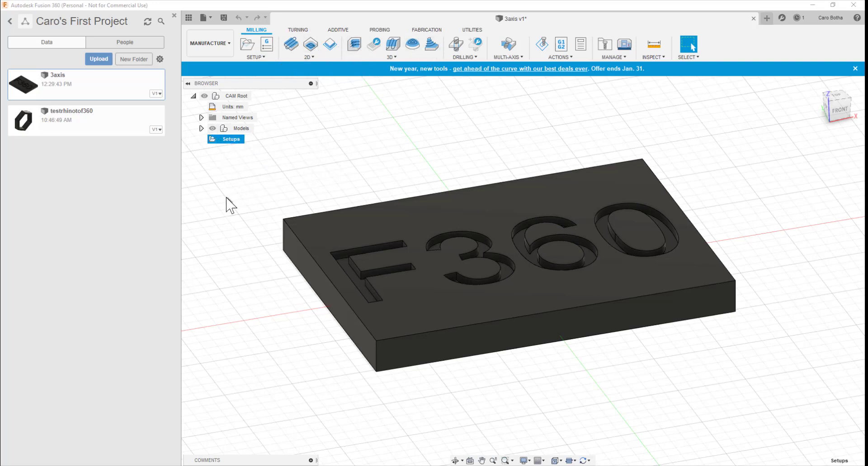
pyautogui.scroll(-1, 383, 206)
pyautogui.scroll(1, 411, 239)
pyautogui.click(382, 163)
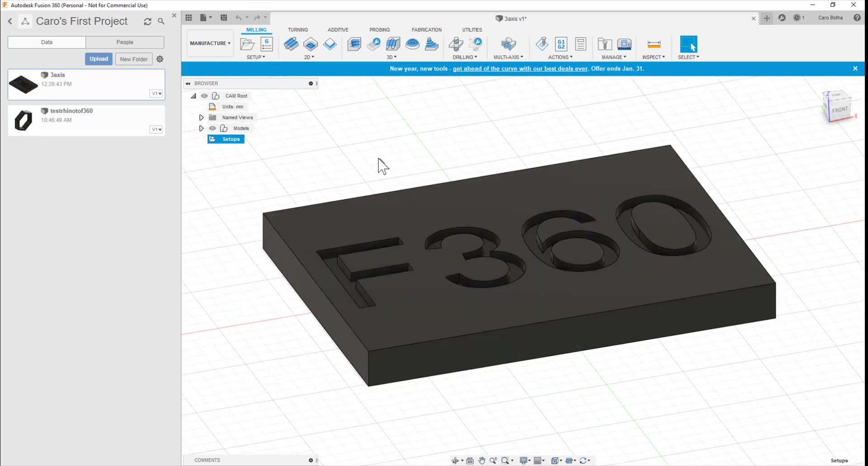
pyautogui.keyDown('shift'); pyautogui.moveTo(325, 180); pyautogui.dragTo(410, 163, button='middle'); pyautogui.keyUp('shift')
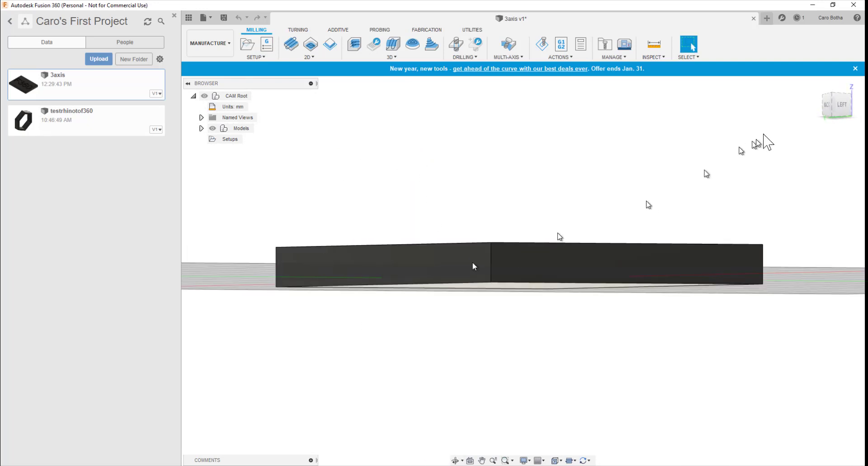
pyautogui.click(842, 107)
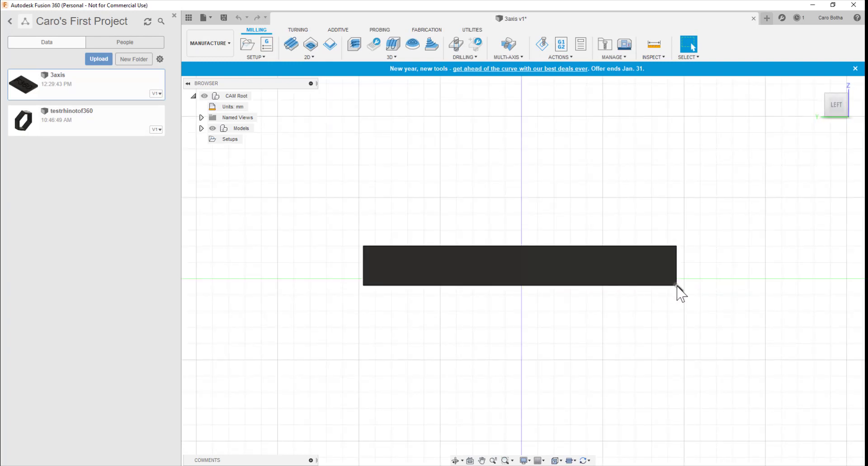
pyautogui.moveTo(846, 119); pyautogui.dragTo(821, 127)
pyautogui.keyDown('shift'); pyautogui.moveTo(624, 198); pyautogui.dragTo(609, 192, button='middle'); pyautogui.keyUp('shift')
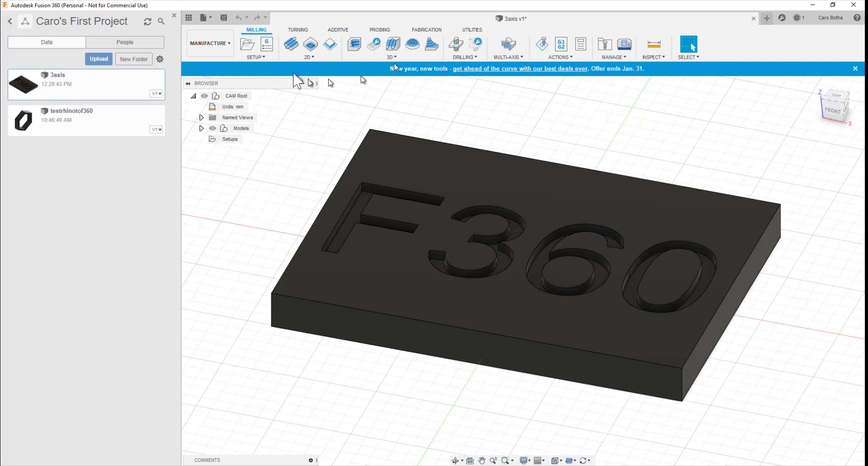
# - Start a Face milling operation and assign the 10mm Flat Endmill with L27.5mm from the Sample Tools - Metric library
pyautogui.click(312, 57)
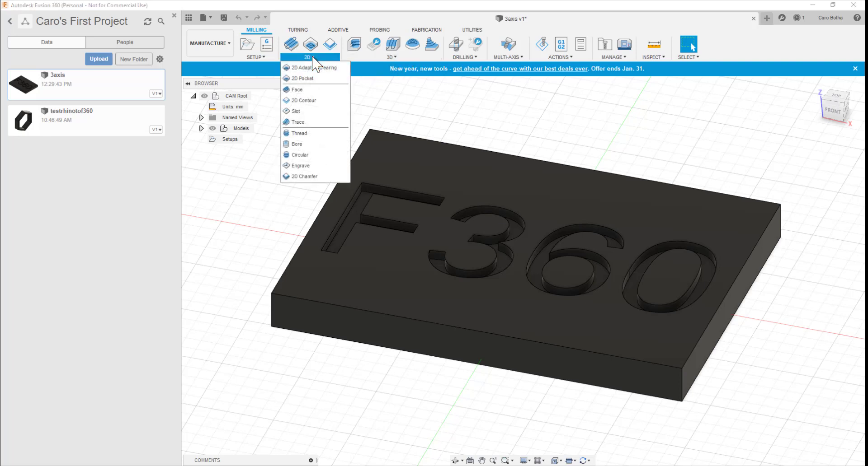
pyautogui.click(301, 90)
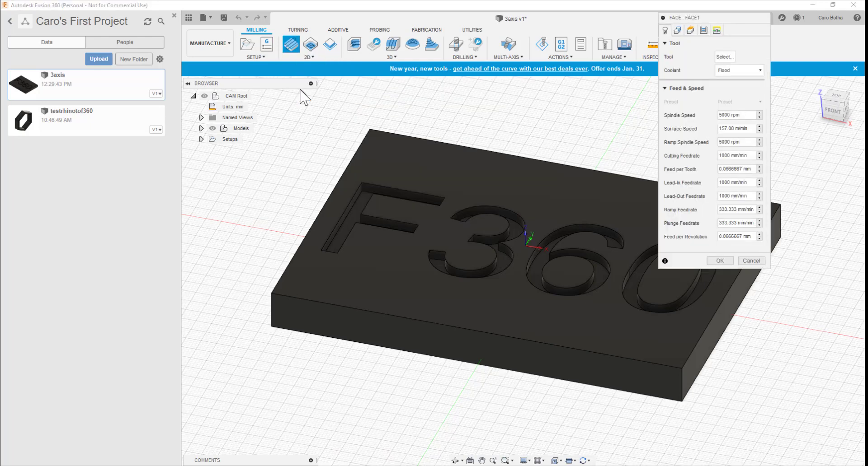
pyautogui.moveTo(708, 13); pyautogui.dragTo(796, 131)
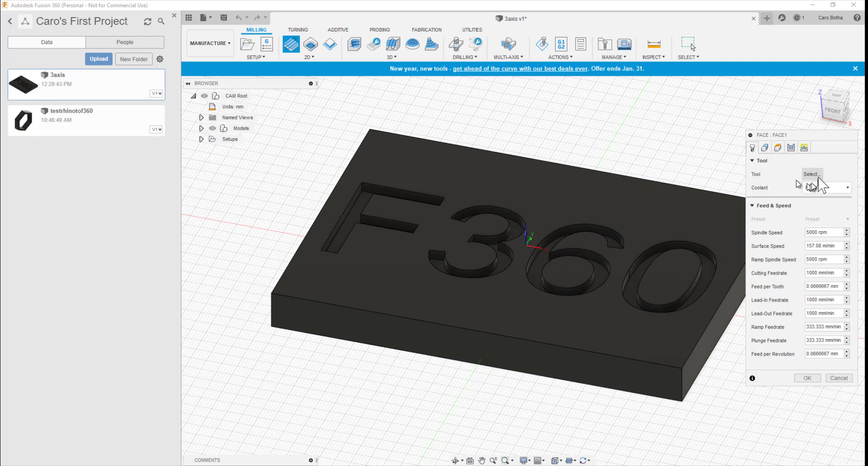
pyautogui.click(814, 175)
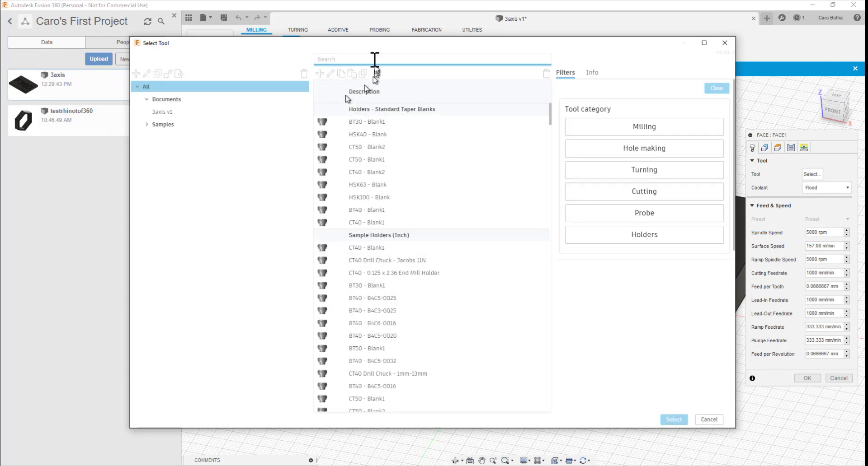
pyautogui.write('10mm')
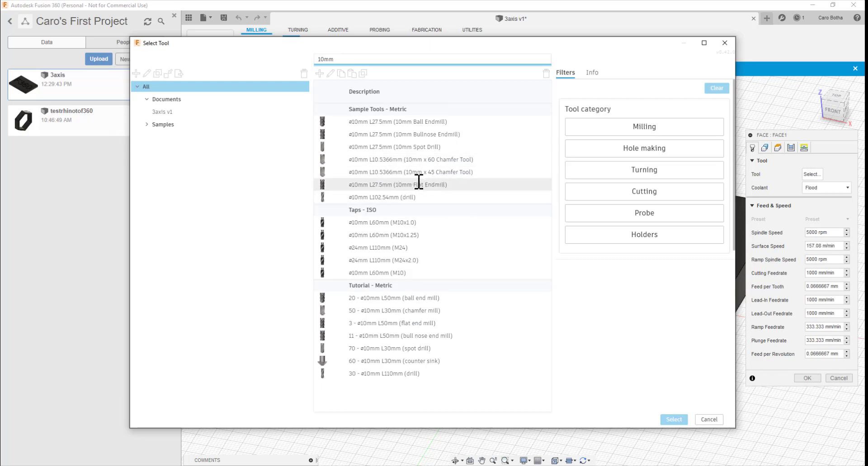
pyautogui.doubleClick(379, 185)
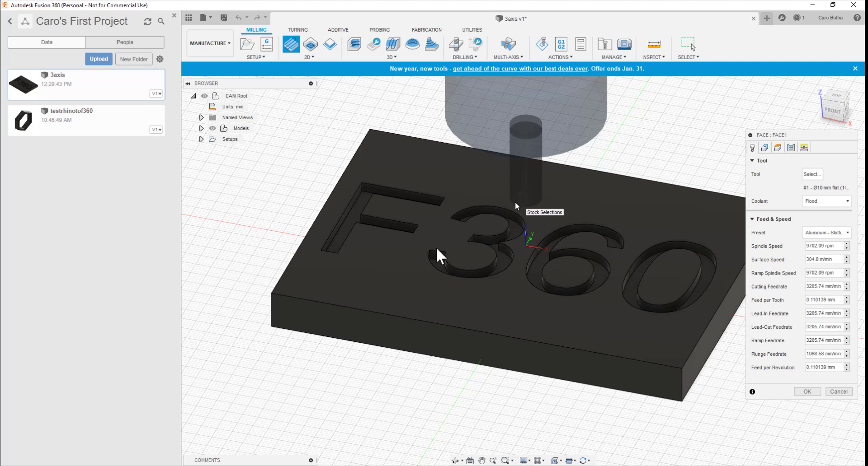
# - Apply the Plastics - Finishing feed and speed preset to the face operation and set its coolant to Disabled
pyautogui.scroll(3, 349, 335)
pyautogui.scroll(-4, 351, 340)
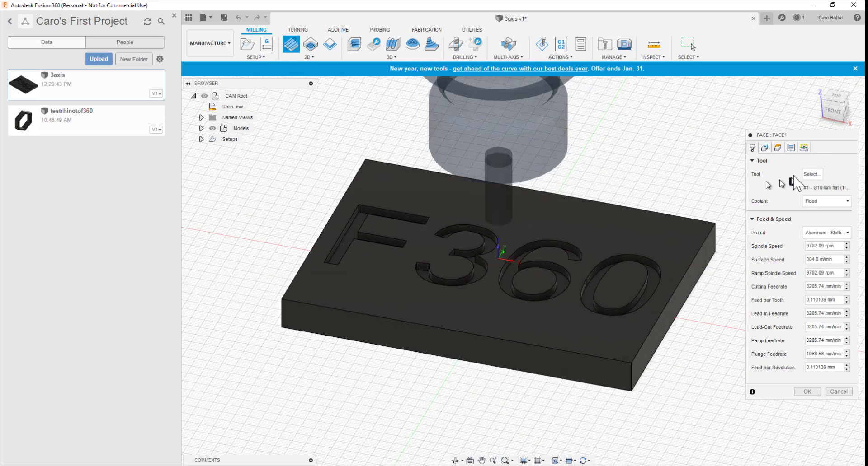
pyautogui.click(819, 201)
pyautogui.click(812, 213)
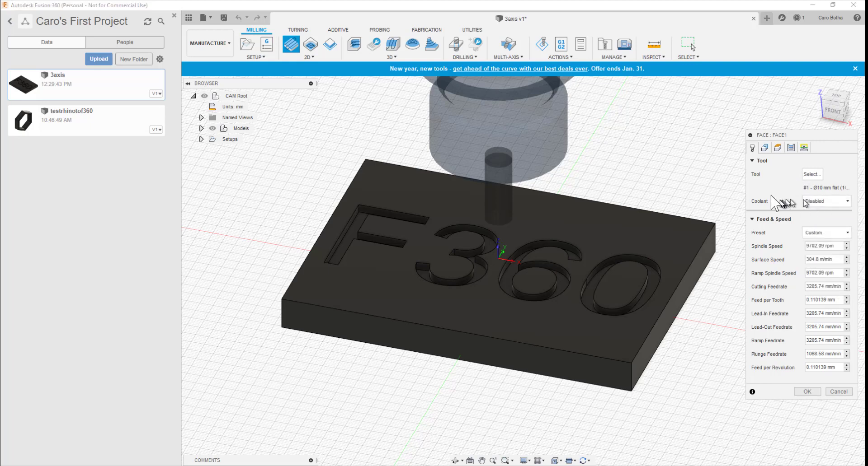
pyautogui.moveTo(820, 135); pyautogui.dragTo(720, 21)
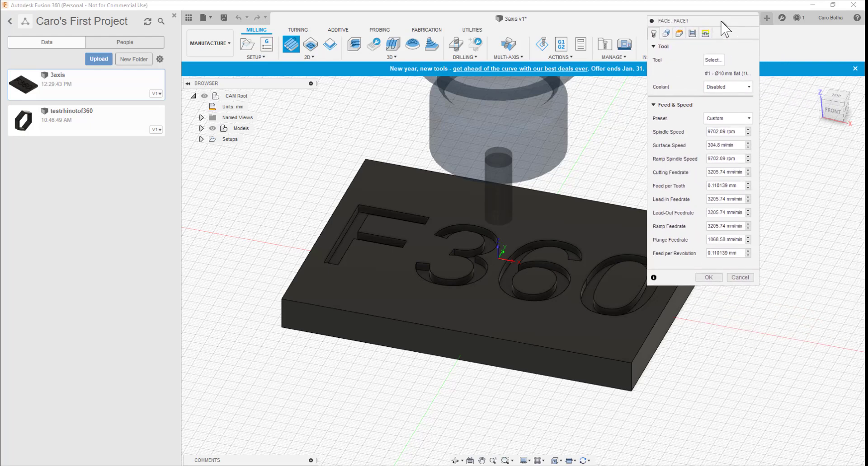
pyautogui.click(749, 119)
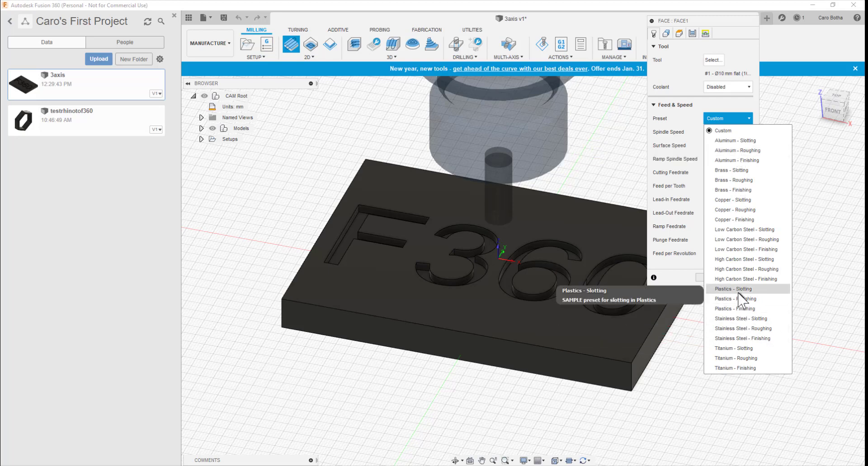
pyautogui.click(737, 309)
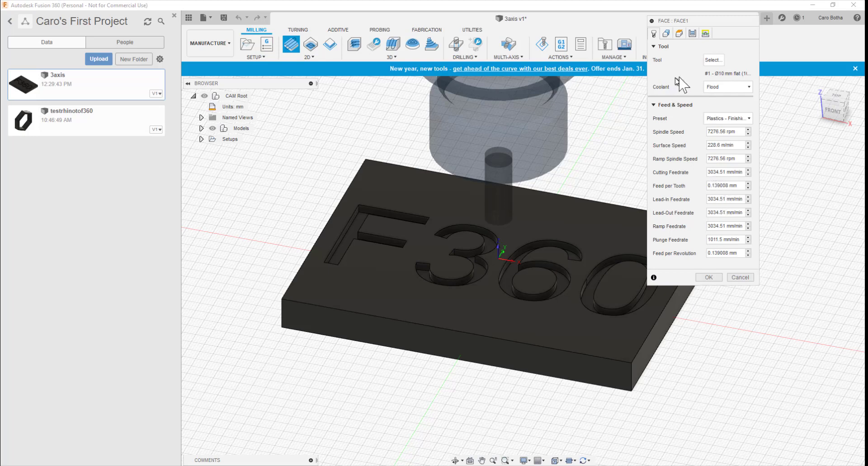
pyautogui.click(713, 88)
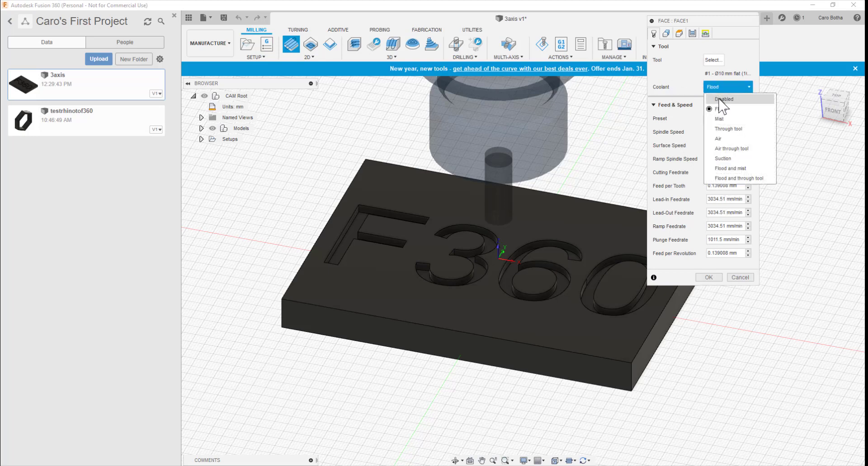
pyautogui.click(720, 99)
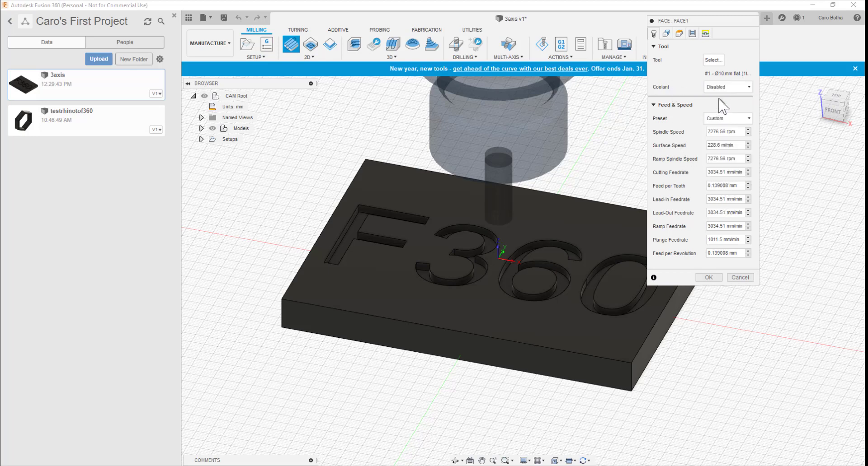
# - Use the outer edge chain of the plate's top face as the stock contour and raise the clearance height offset to 15 mm
pyautogui.click(666, 33)
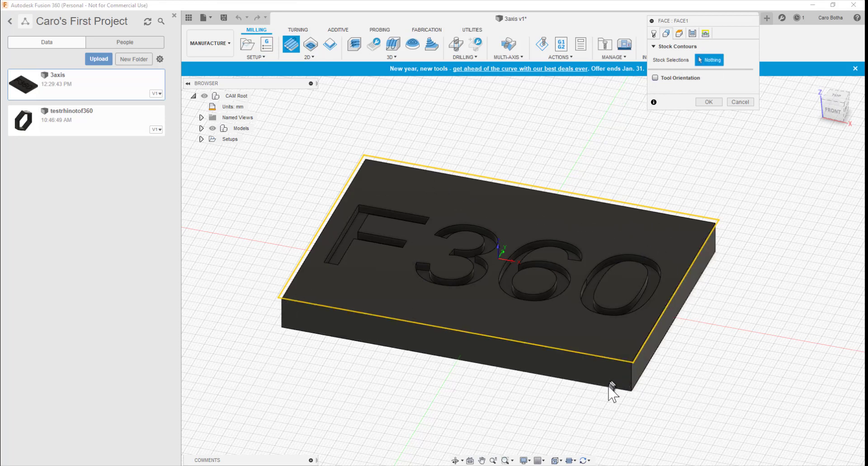
pyautogui.click(624, 361)
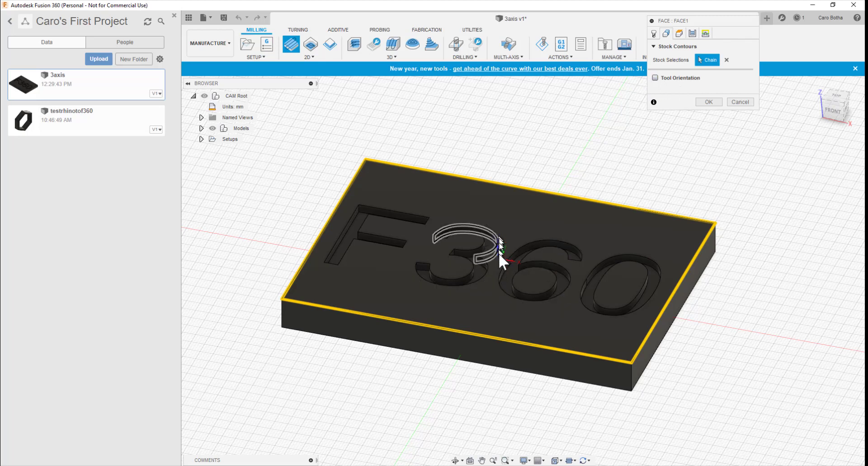
pyautogui.click(678, 33)
pyautogui.keyDown('shift'); pyautogui.moveTo(381, 395); pyautogui.dragTo(425, 362, button='middle'); pyautogui.keyUp('shift')
pyautogui.scroll(6, 321, 275)
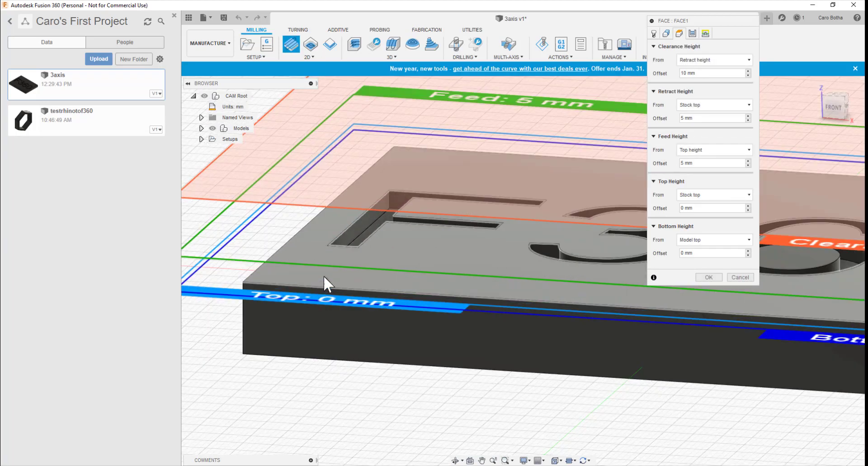
pyautogui.scroll(-6, 353, 382)
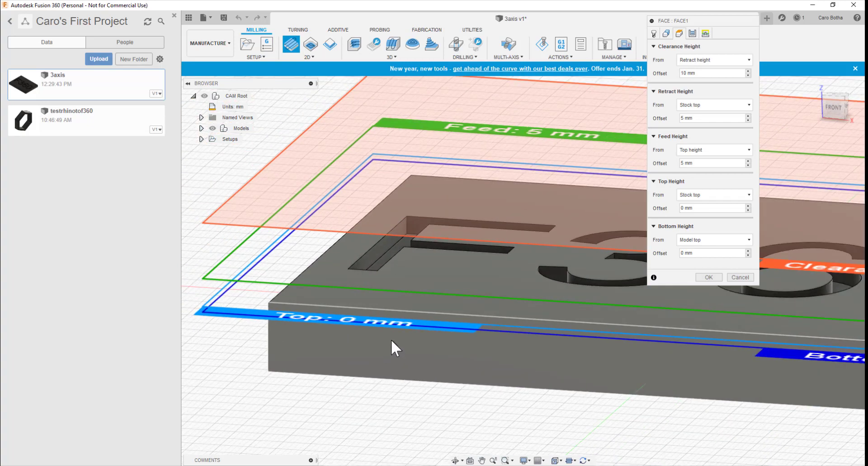
pyautogui.keyDown('shift'); pyautogui.moveTo(362, 397); pyautogui.dragTo(382, 397, button='middle'); pyautogui.keyUp('shift')
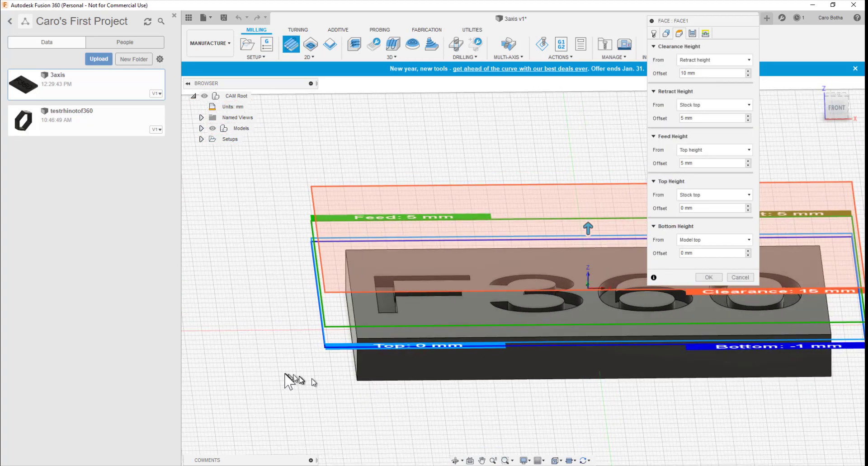
pyautogui.scroll(4, 290, 382)
pyautogui.scroll(-5, 438, 327)
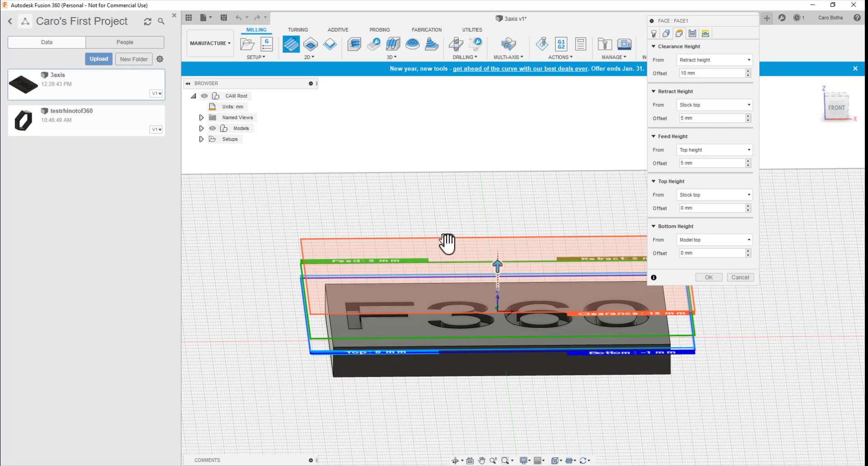
pyautogui.moveTo(443, 239)
pyautogui.mouseDown()
pyautogui.moveTo(436, 195)
pyautogui.moveTo(433, 227)
pyautogui.mouseUp()
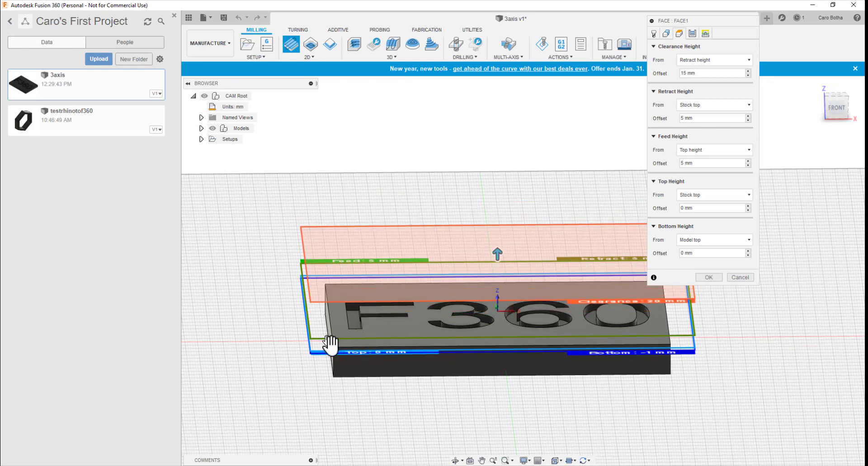
# - Raise the face operation's retract height offset to 11 mm above the stock top
pyautogui.moveTo(329, 345); pyautogui.dragTo(330, 329)
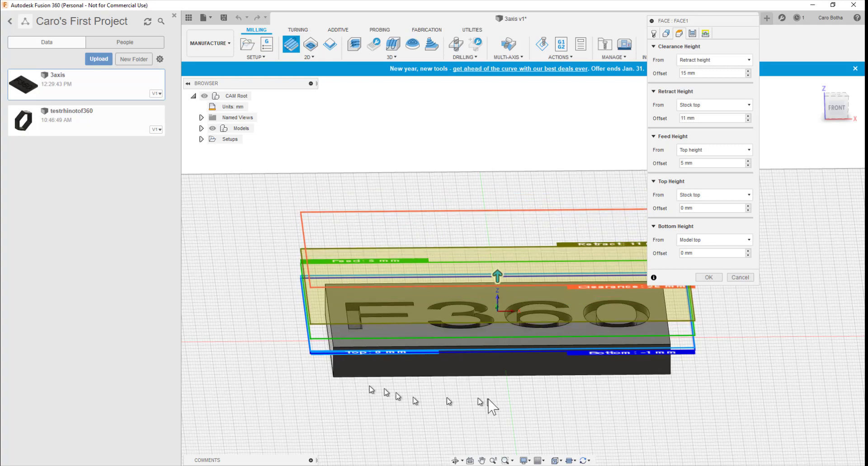
pyautogui.keyDown('shift'); pyautogui.moveTo(602, 413); pyautogui.dragTo(575, 409, button='middle'); pyautogui.keyUp('shift')
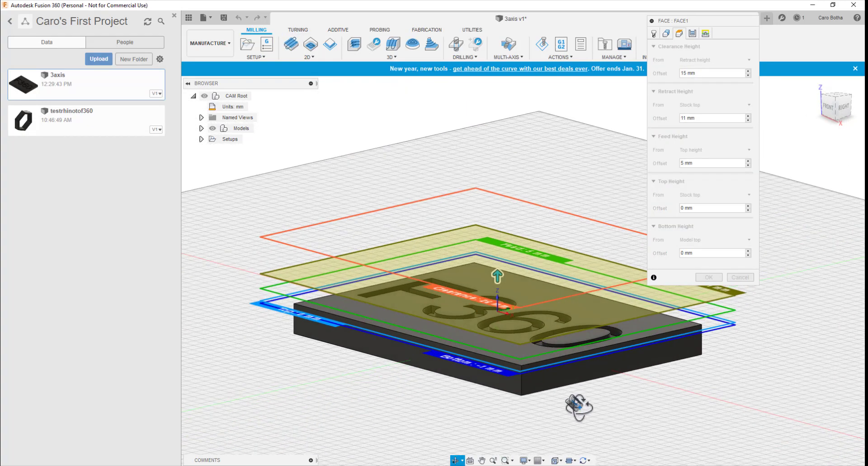
pyautogui.scroll(5, 348, 327)
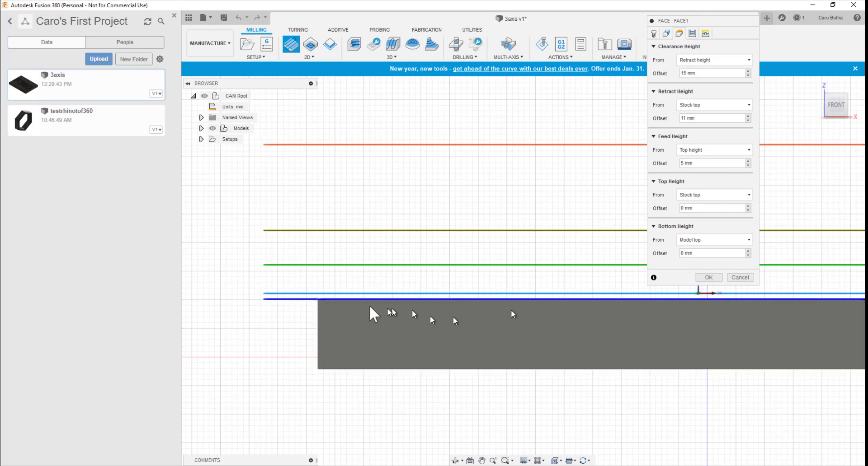
pyautogui.scroll(5, 330, 302)
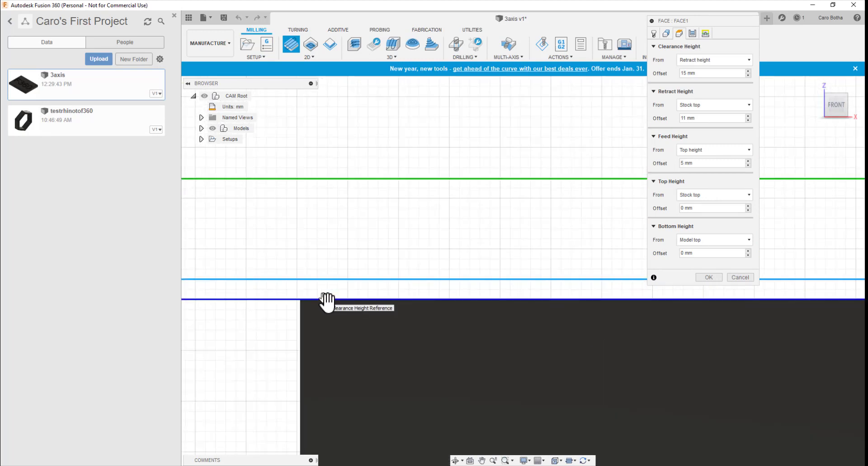
pyautogui.scroll(-5, 434, 305)
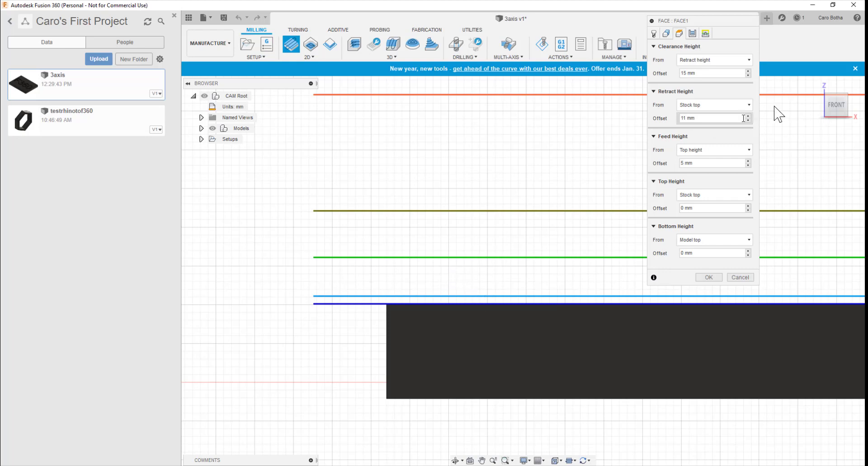
pyautogui.click(843, 107)
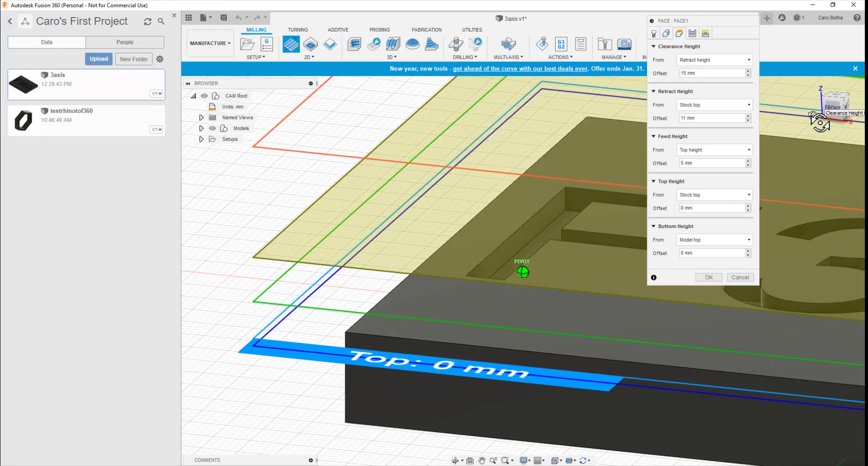
pyautogui.scroll(-4, 223, 294)
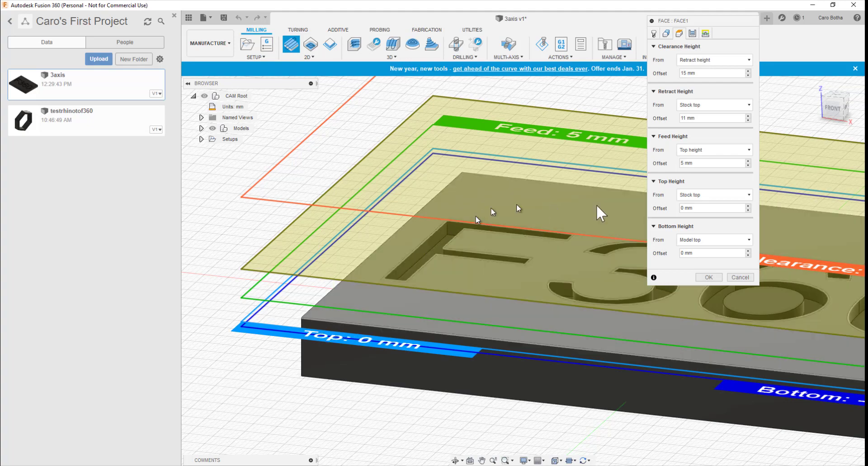
pyautogui.moveTo(335, 410)
pyautogui.keyDown('shift'); pyautogui.mouseDown(button='middle')
pyautogui.moveTo(357, 406)
pyautogui.moveTo(345, 411)
pyautogui.moveTo(347, 419)
pyautogui.moveTo(343, 413)
pyautogui.mouseUp(button='middle'); pyautogui.keyUp('shift')
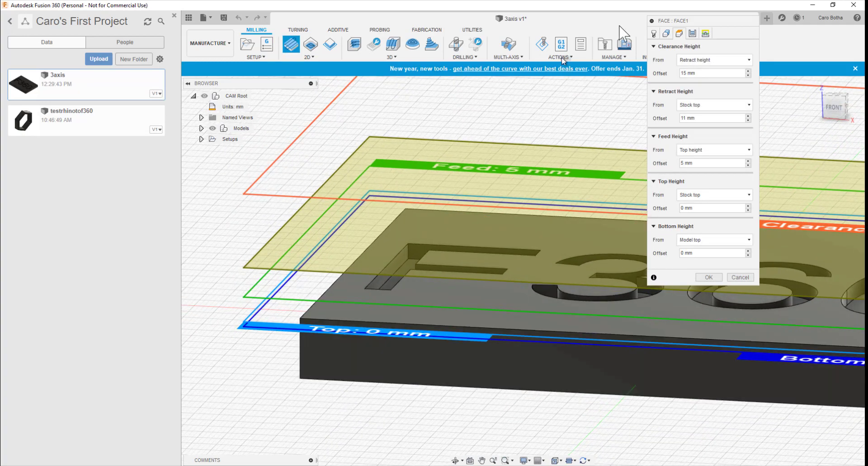
# - Set the face passes' stepover to 2 mm, keep the default linking settings and generate the toolpath
pyautogui.click(692, 34)
pyautogui.click(710, 59)
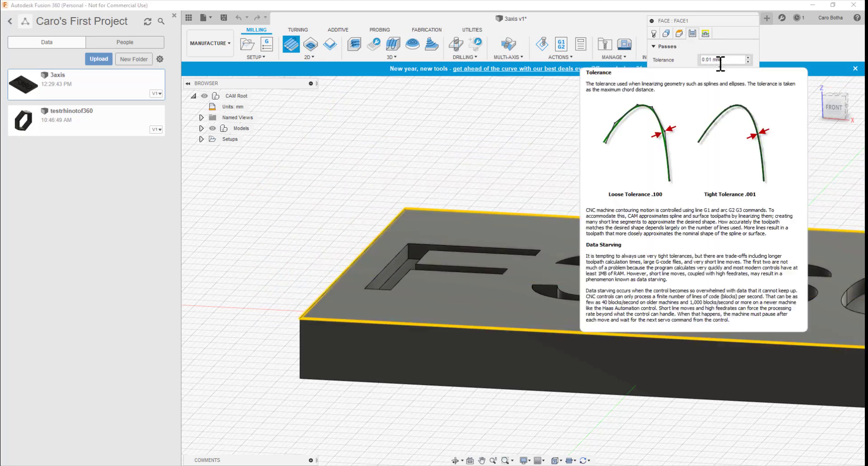
pyautogui.moveTo(713, 59)
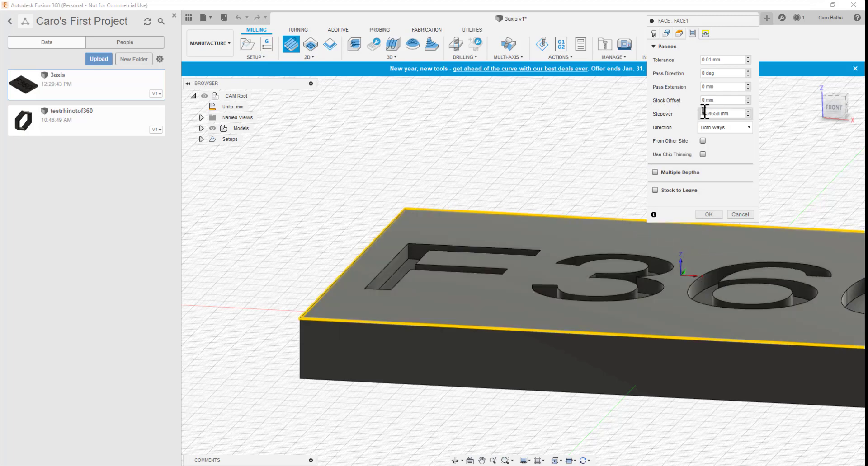
pyautogui.moveTo(711, 113)
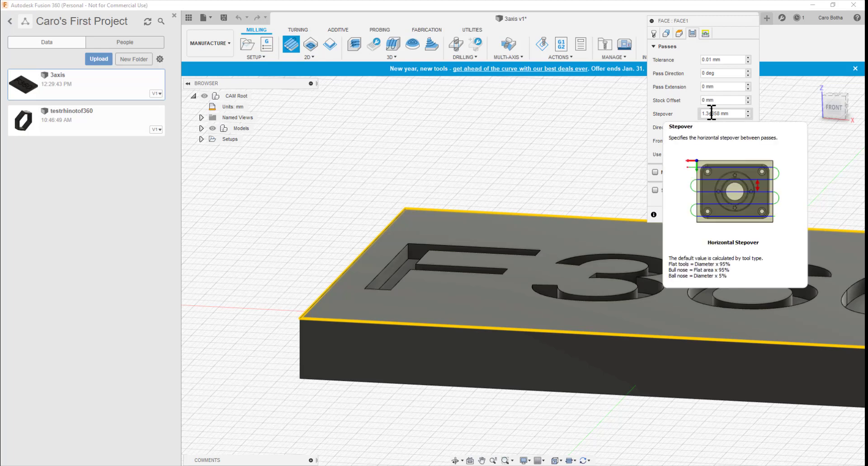
pyautogui.click(725, 114)
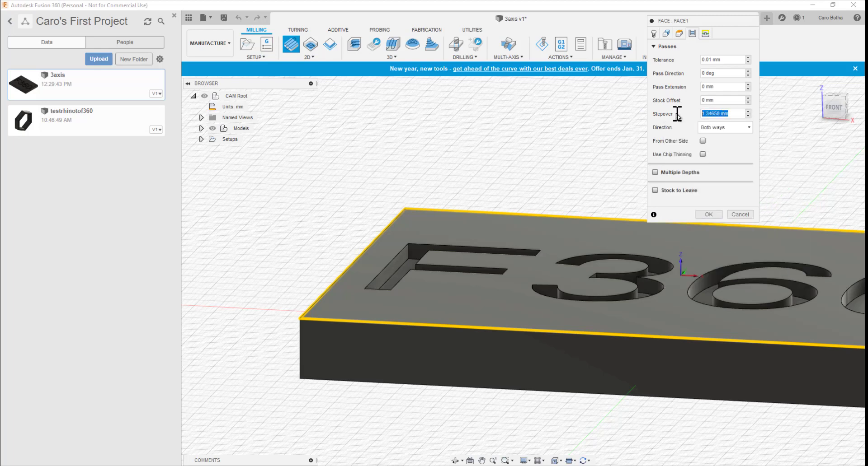
pyautogui.write('3')
pyautogui.moveTo(656, 194)
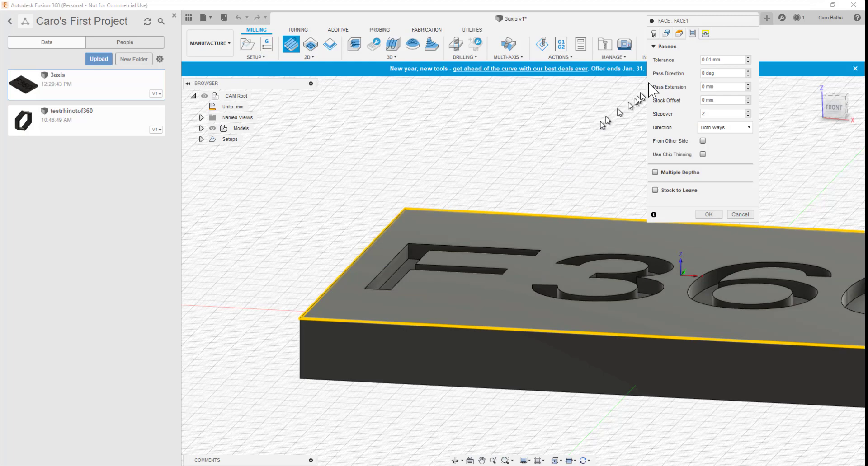
pyautogui.click(705, 33)
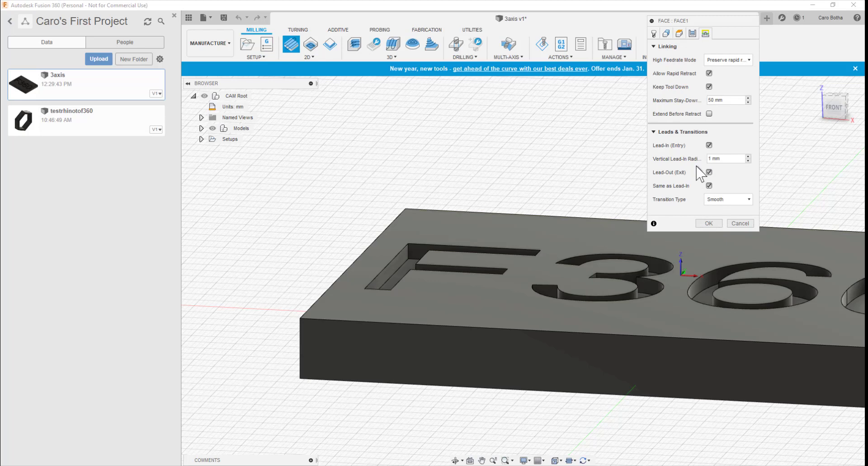
pyautogui.click(705, 223)
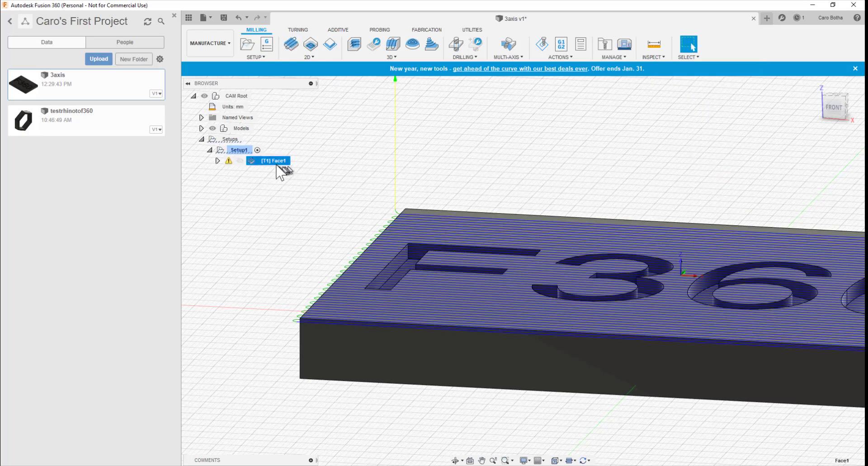
# - Inspect the Face1 toolpath across the plate's top, including its entry point and the turns along the left edge
pyautogui.scroll(-6, 290, 247)
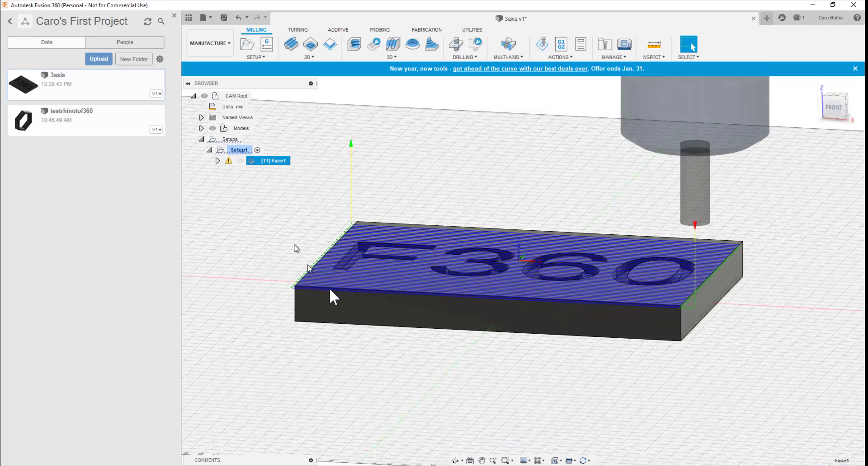
pyautogui.keyDown('shift'); pyautogui.moveTo(335, 362); pyautogui.dragTo(387, 362, button='middle'); pyautogui.keyUp('shift')
pyautogui.press('Escape')
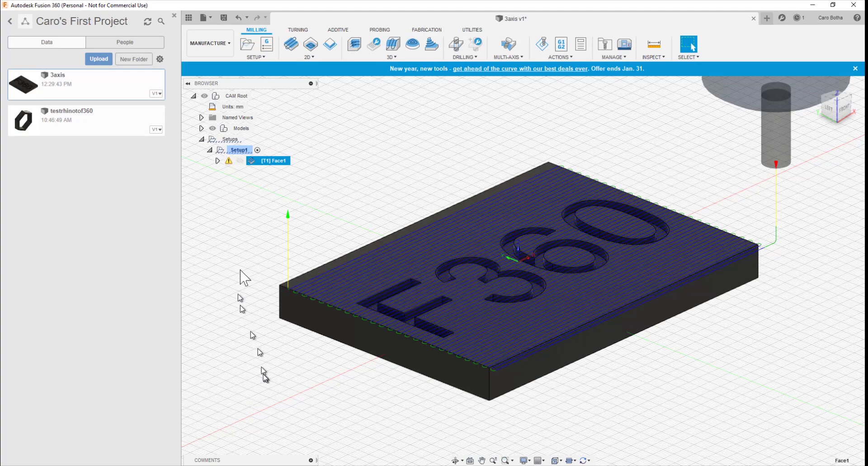
pyautogui.scroll(-2, 248, 275)
pyautogui.scroll(5, 246, 275)
pyautogui.scroll(2, 254, 278)
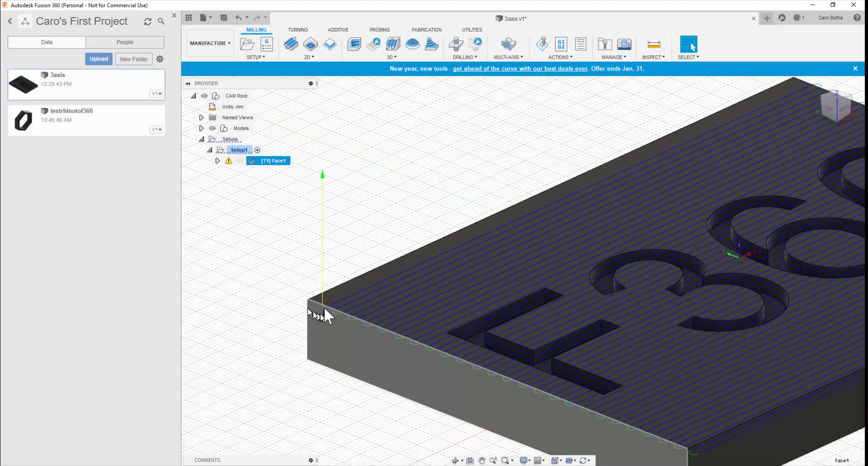
pyautogui.scroll(-5, 325, 311)
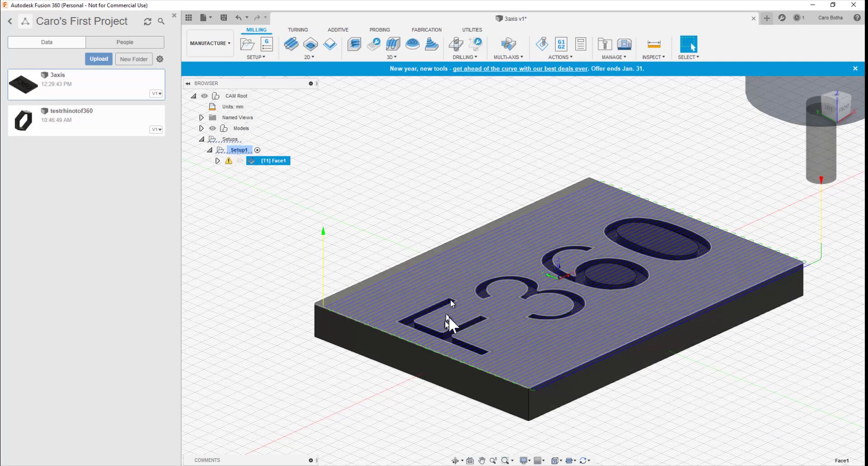
pyautogui.click(455, 319)
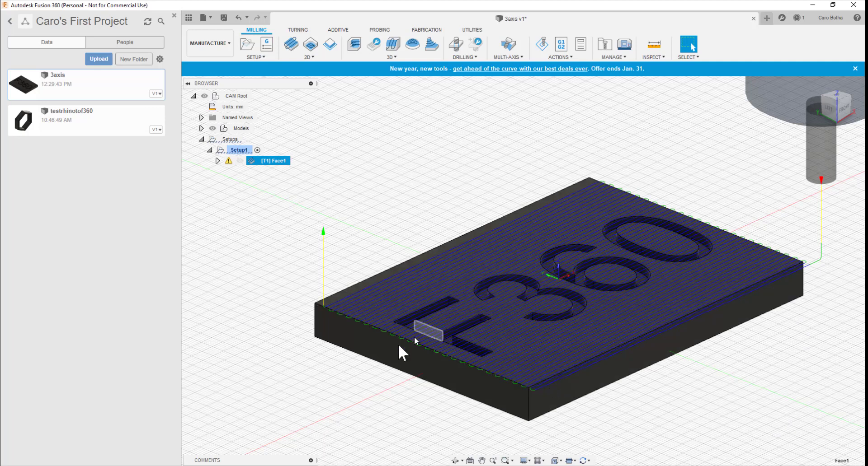
# - Reopen Setup1 for editing and examine its work origin, stock offsets and available stock modes
pyautogui.doubleClick(239, 150)
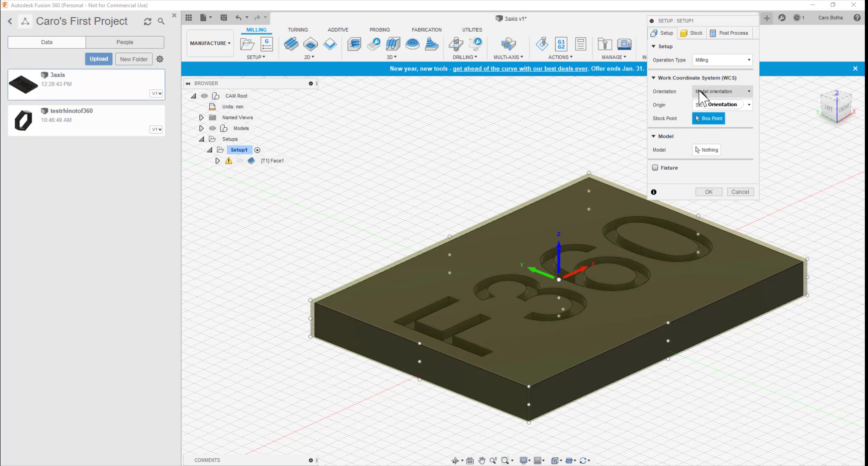
pyautogui.moveTo(701, 95)
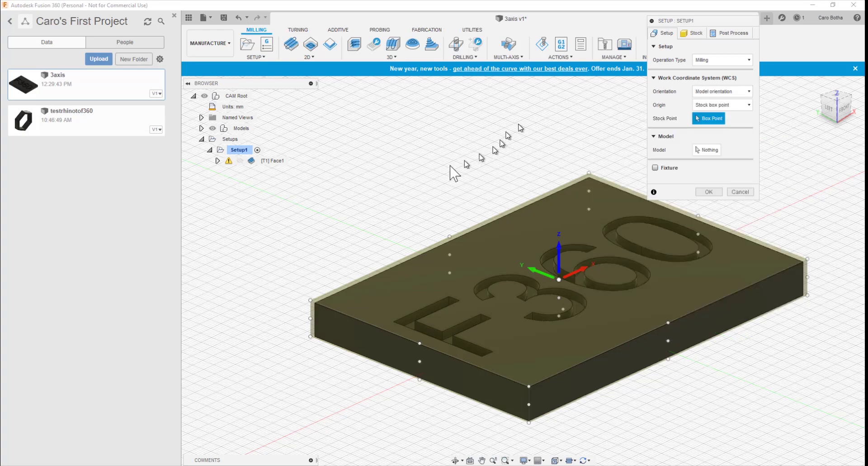
pyautogui.moveTo(418, 202)
pyautogui.keyDown('shift'); pyautogui.mouseDown(button='middle')
pyautogui.moveTo(420, 188)
pyautogui.moveTo(418, 209)
pyautogui.mouseUp(button='middle'); pyautogui.keyUp('shift')
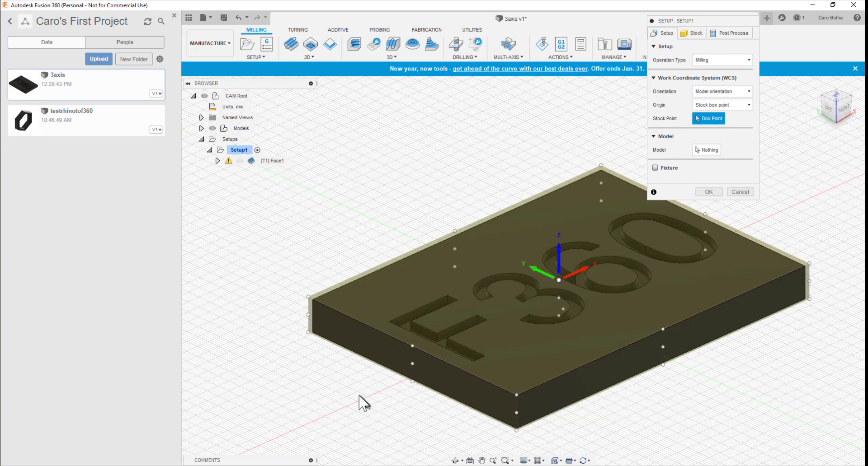
pyautogui.moveTo(362, 404)
pyautogui.keyDown('shift'); pyautogui.mouseDown(button='middle')
pyautogui.moveTo(381, 408)
pyautogui.moveTo(355, 394)
pyautogui.mouseUp(button='middle'); pyautogui.keyUp('shift')
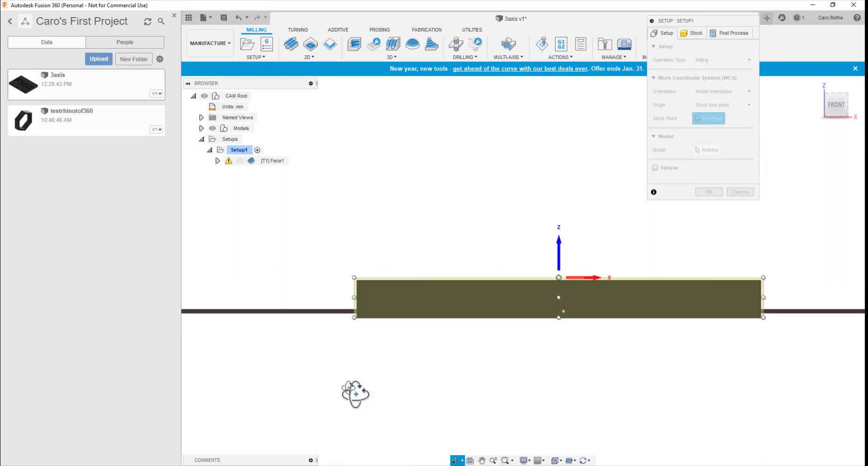
pyautogui.keyDown('shift'); pyautogui.moveTo(356, 394); pyautogui.dragTo(371, 424, button='middle'); pyautogui.keyUp('shift')
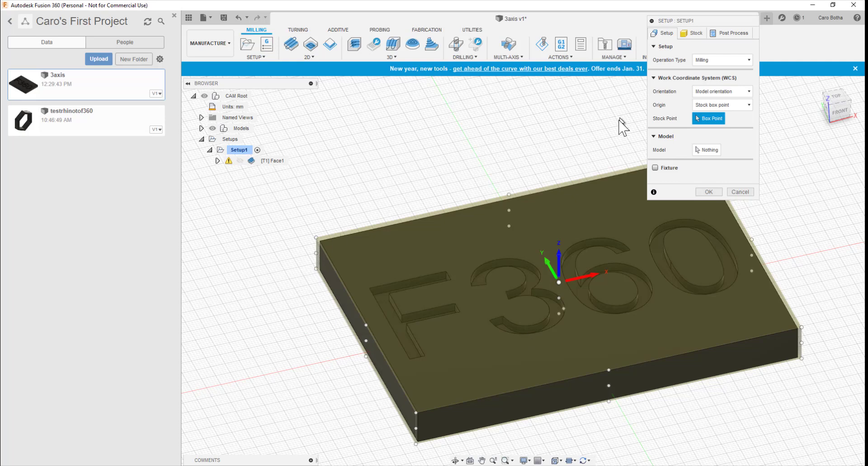
pyautogui.click(692, 33)
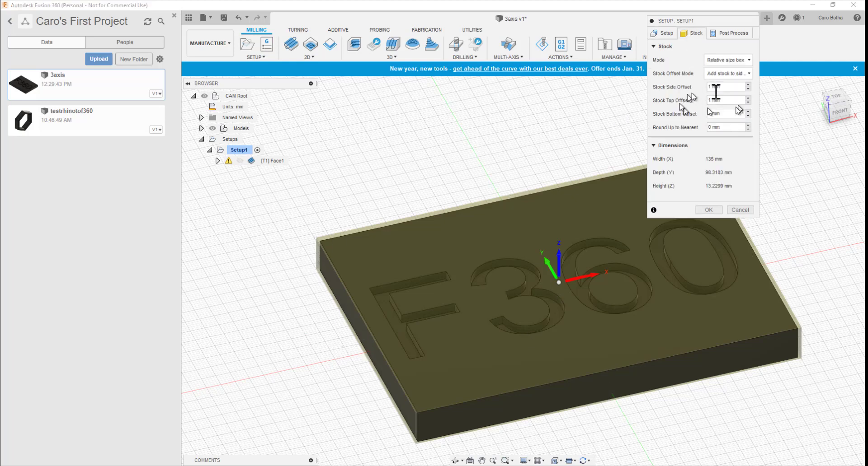
pyautogui.click(719, 61)
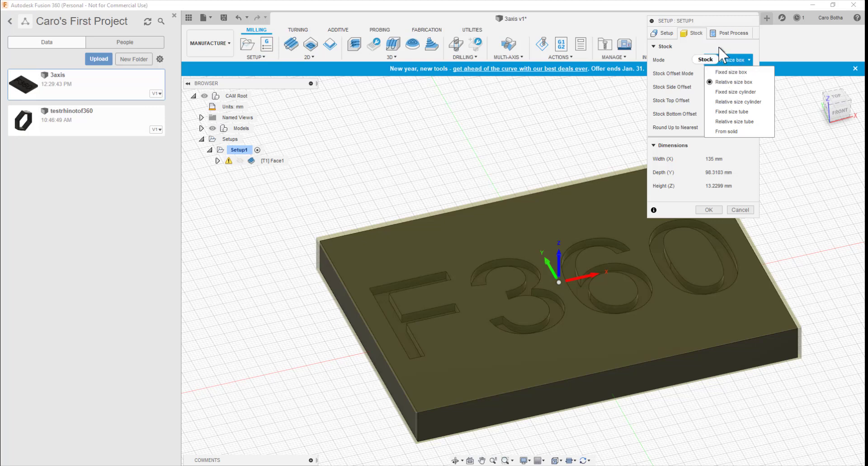
pyautogui.click(738, 58)
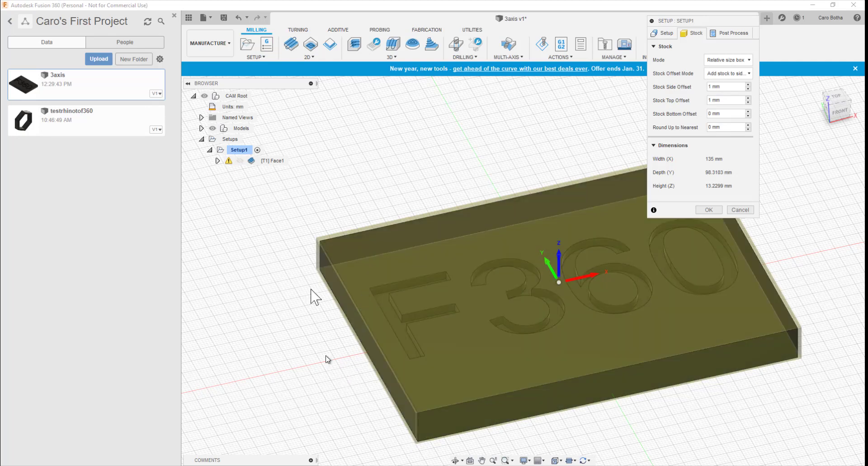
# - Try the stock box's top front-left corner as the setup origin, and return the origin to the top centre point
pyautogui.click(665, 34)
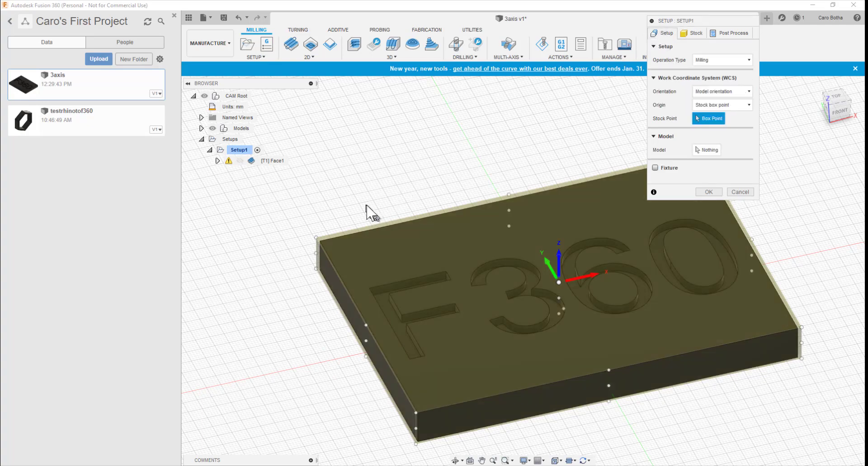
pyautogui.moveTo(369, 209)
pyautogui.keyDown('shift'); pyautogui.mouseDown(button='middle')
pyautogui.moveTo(385, 180)
pyautogui.moveTo(374, 195)
pyautogui.mouseUp(button='middle'); pyautogui.keyUp('shift')
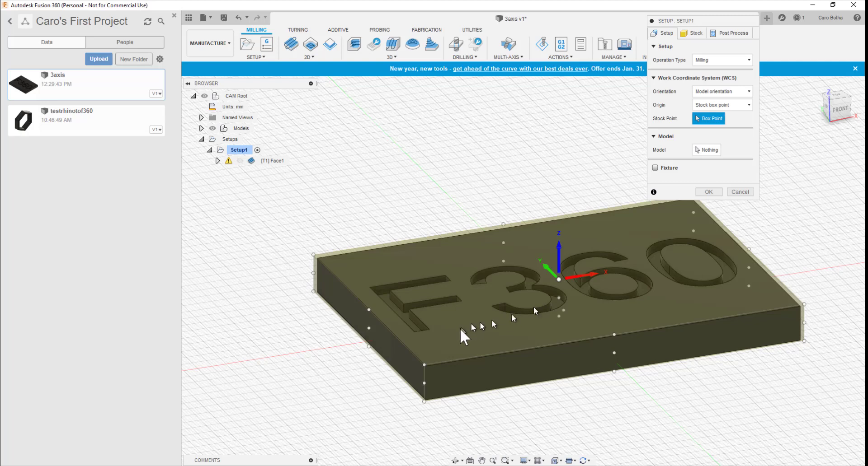
pyautogui.keyDown('shift'); pyautogui.moveTo(349, 349); pyautogui.dragTo(316, 373, button='middle'); pyautogui.keyUp('shift')
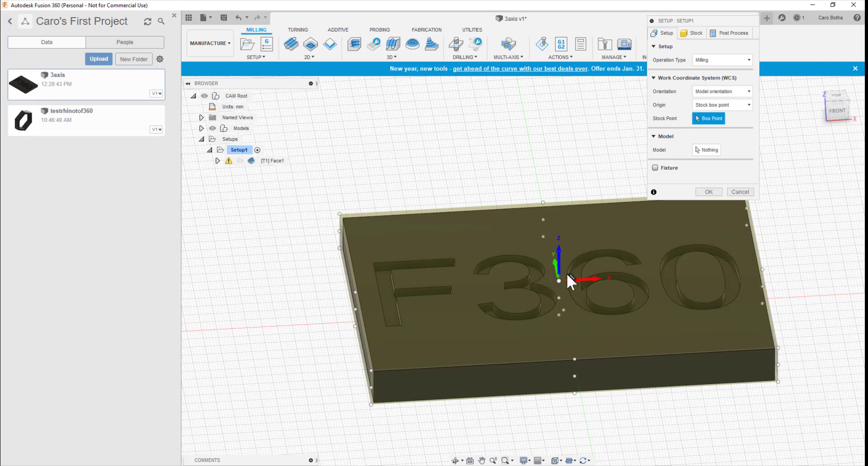
pyautogui.click(370, 370)
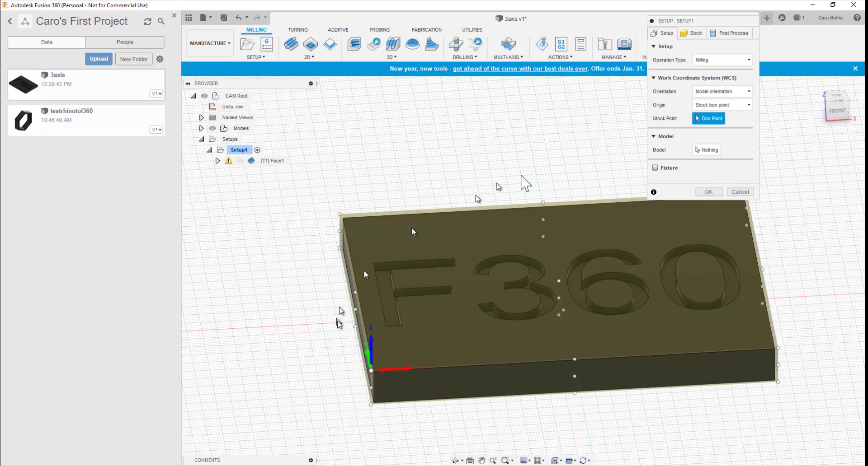
pyautogui.click(559, 281)
# - Place the setup's work origin at the bottom centre point of the stock box
pyautogui.keyDown('shift'); pyautogui.moveTo(276, 345); pyautogui.dragTo(294, 333, button='middle'); pyautogui.keyUp('shift')
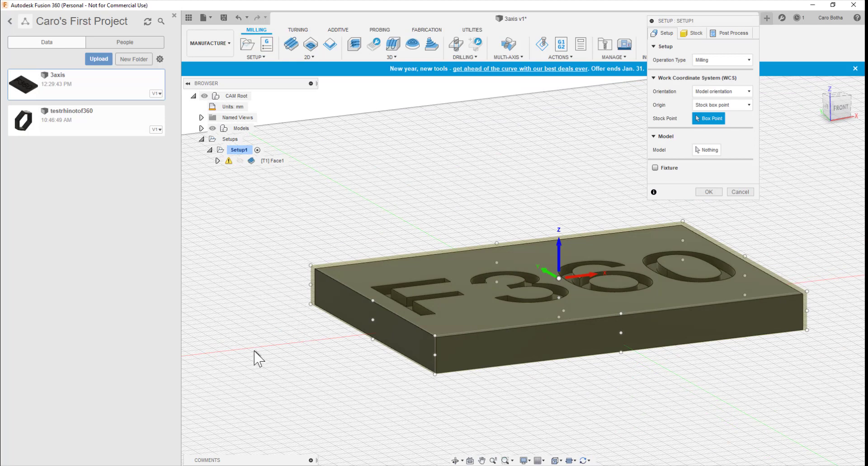
pyautogui.click(559, 317)
pyautogui.moveTo(300, 349)
pyautogui.keyDown('shift'); pyautogui.mouseDown(button='middle')
pyautogui.moveTo(300, 374)
pyautogui.moveTo(296, 341)
pyautogui.moveTo(294, 357)
pyautogui.mouseUp(button='middle'); pyautogui.keyUp('shift')
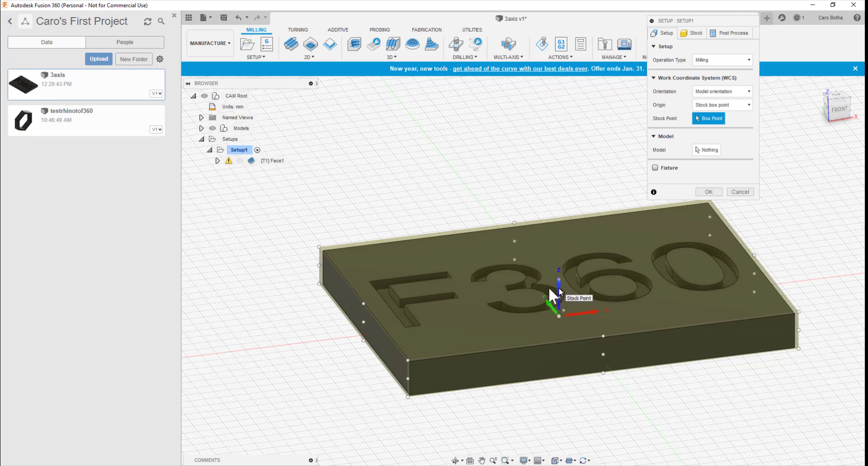
pyautogui.keyDown('shift'); pyautogui.moveTo(334, 348); pyautogui.dragTo(339, 347, button='middle'); pyautogui.keyUp('shift')
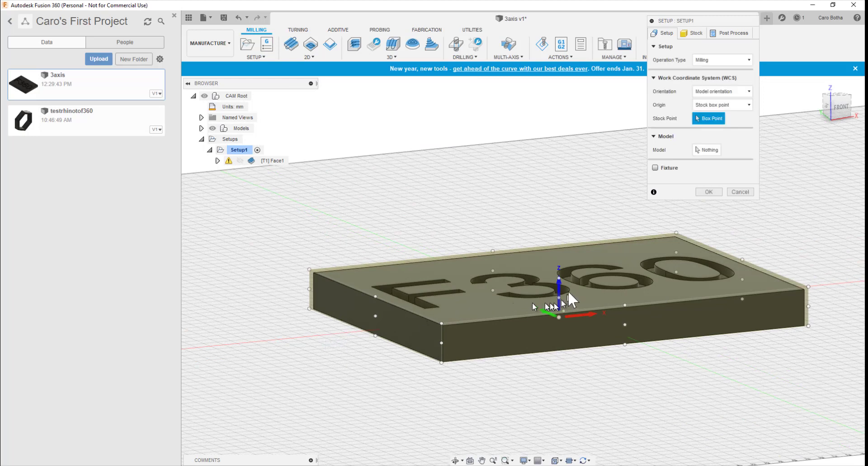
# - Place the setup's work origin at the stock box's top centre point and accept the setup changes
pyautogui.click(559, 278)
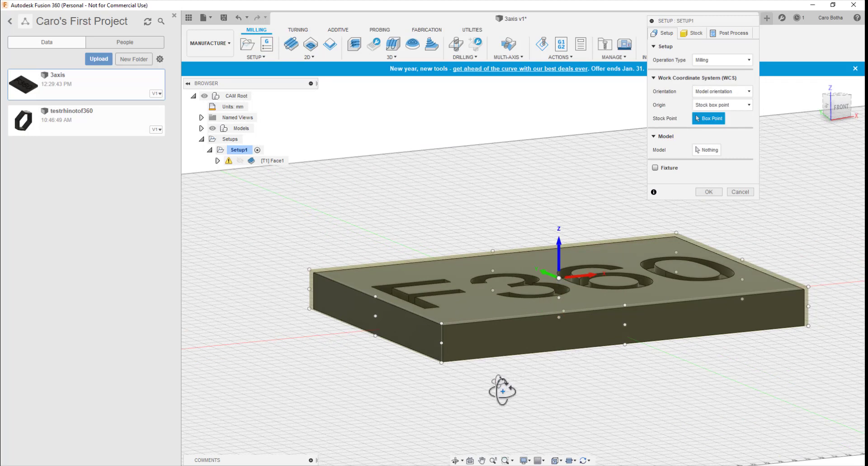
pyautogui.keyDown('shift'); pyautogui.moveTo(497, 395); pyautogui.dragTo(498, 401, button='middle'); pyautogui.keyUp('shift')
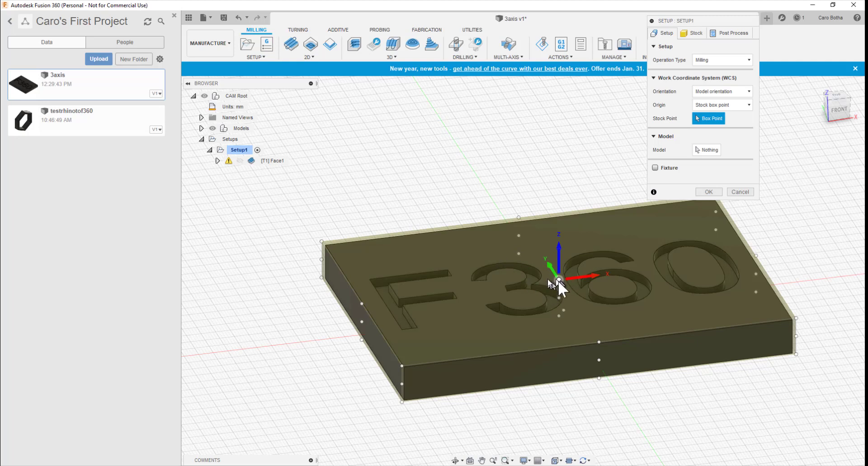
pyautogui.press('F4')
pyautogui.moveTo(467, 185)
pyautogui.mouseDown()
pyautogui.moveTo(452, 196)
pyautogui.moveTo(468, 182)
pyautogui.mouseUp()
pyautogui.press('Escape')
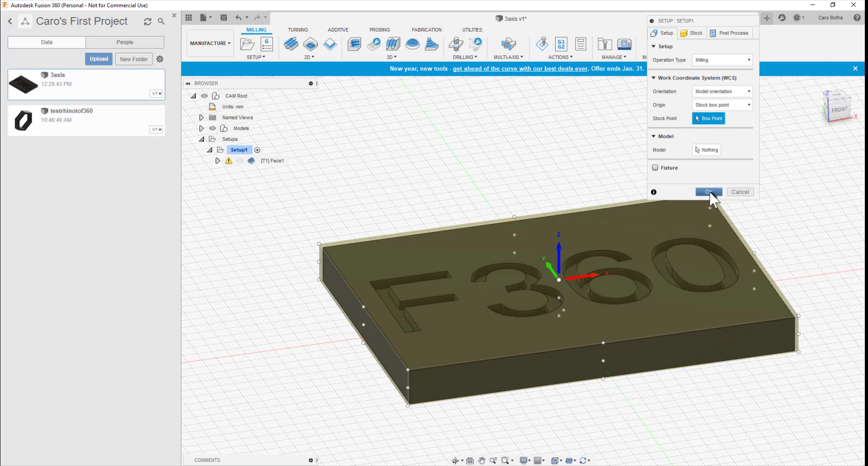
pyautogui.click(708, 191)
pyautogui.click(469, 252)
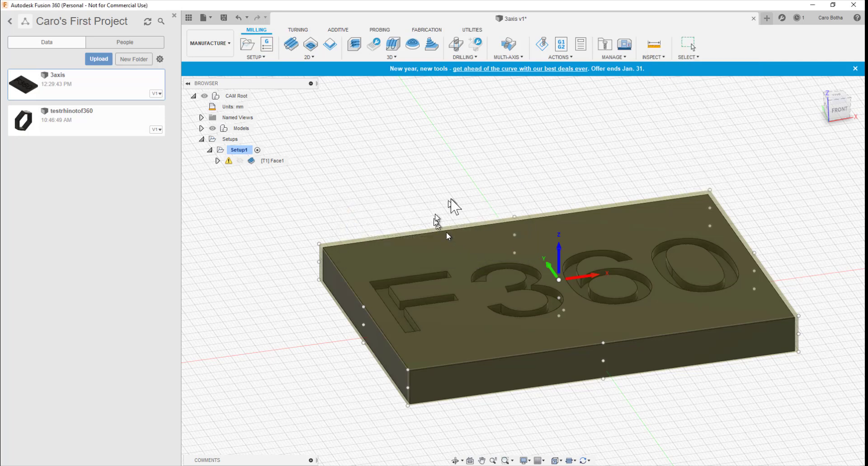
# - Compare the Face1 toolpath with Setup1's stock, and start a stock simulation of the Face1 operation
pyautogui.keyDown('shift'); pyautogui.moveTo(436, 184); pyautogui.dragTo(447, 162, button='middle'); pyautogui.keyUp('shift')
pyautogui.click(270, 162)
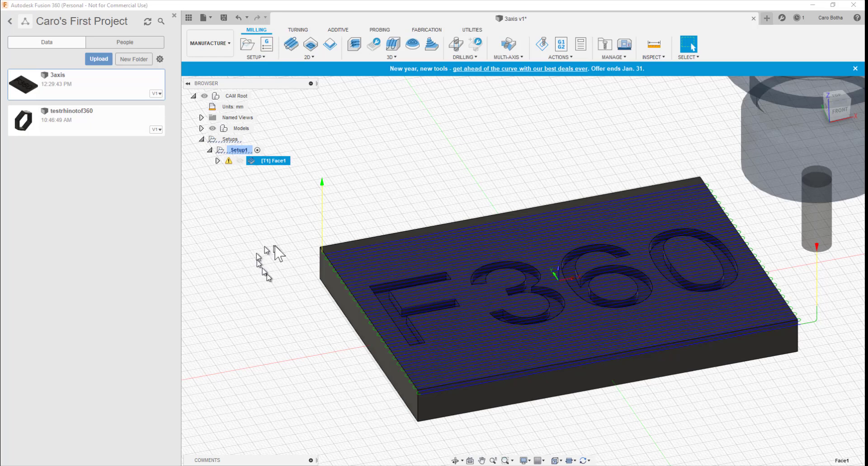
pyautogui.click(240, 150)
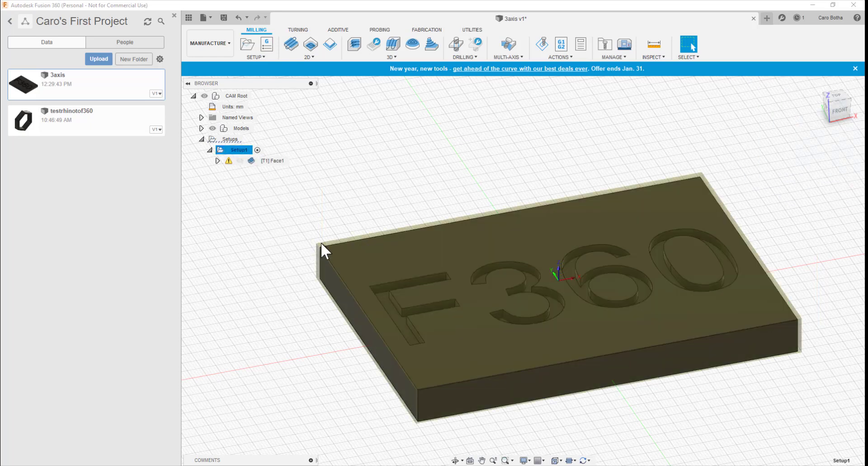
pyautogui.rightClick(268, 162)
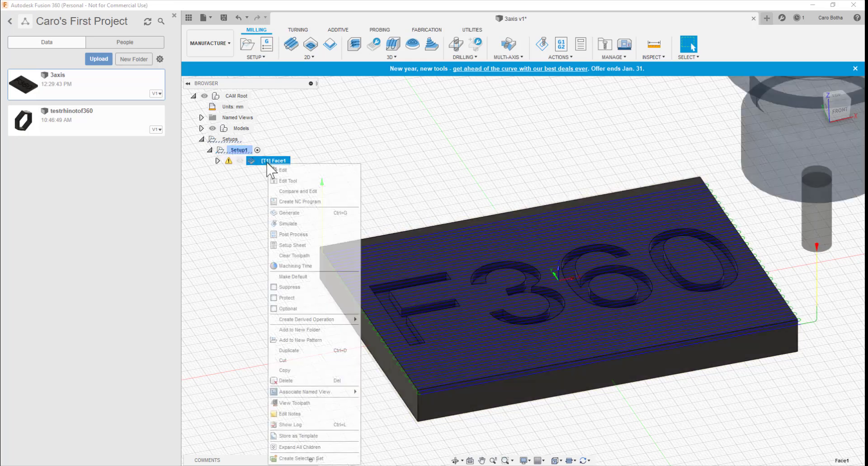
pyautogui.click(291, 224)
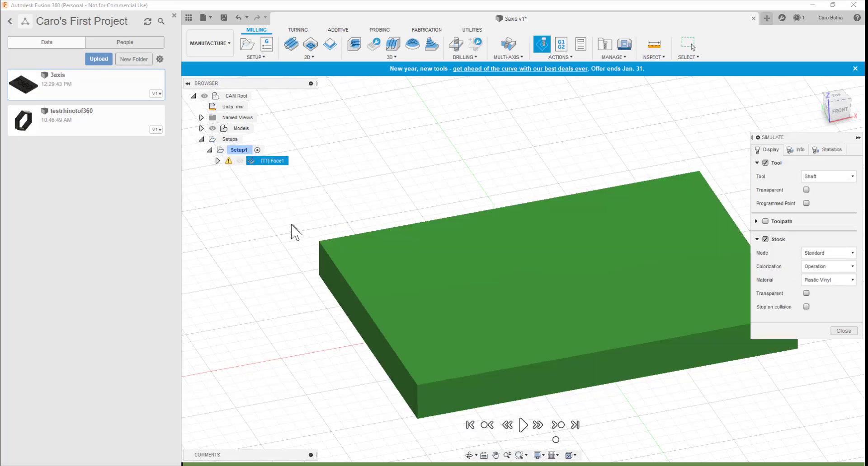
pyautogui.scroll(3, 448, 233)
pyautogui.scroll(-3, 465, 257)
pyautogui.scroll(1, 662, 352)
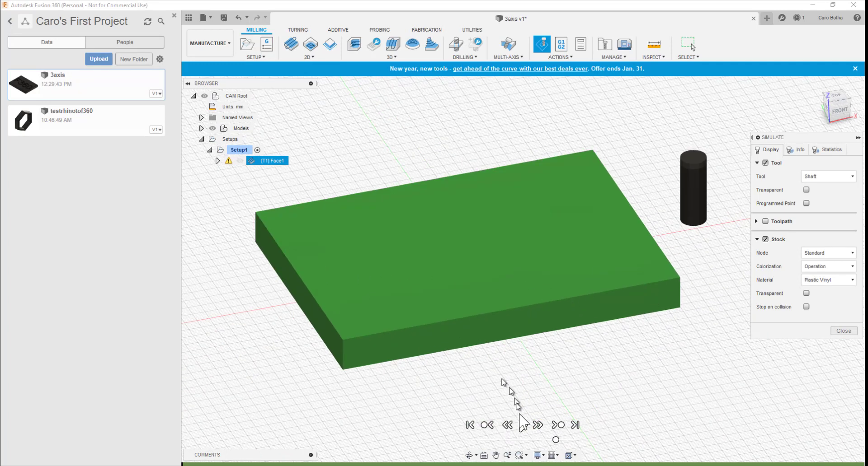
pyautogui.click(522, 426)
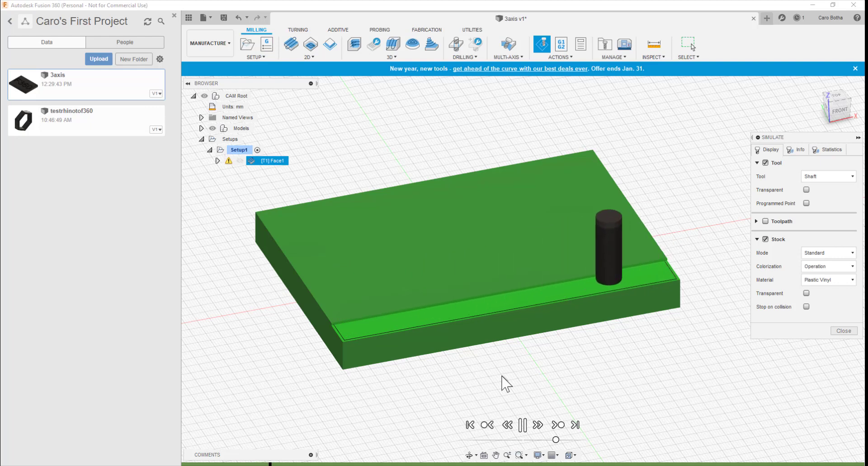
# - Run the facing simulation at maximum speed, examine the machined plate, and close the simulation
pyautogui.moveTo(556, 440); pyautogui.dragTo(587, 440)
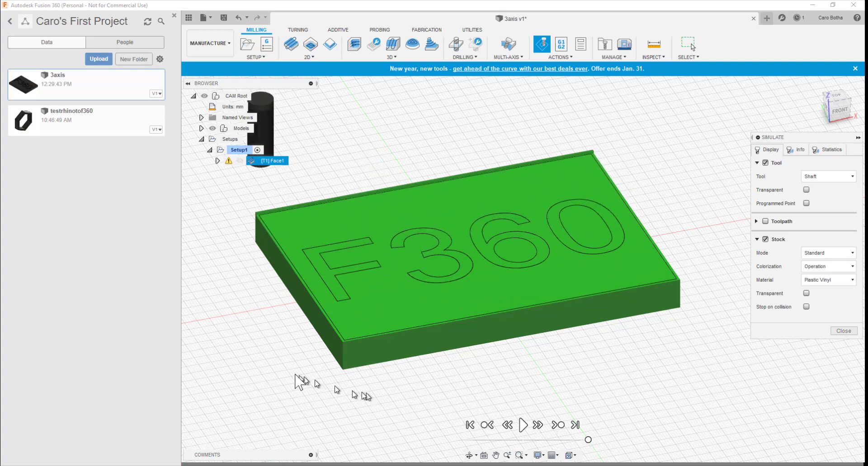
pyautogui.moveTo(291, 380)
pyautogui.keyDown('shift'); pyautogui.mouseDown(button='middle')
pyautogui.moveTo(291, 398)
pyautogui.moveTo(354, 357)
pyautogui.moveTo(306, 374)
pyautogui.moveTo(300, 387)
pyautogui.mouseUp(button='middle'); pyautogui.keyUp('shift')
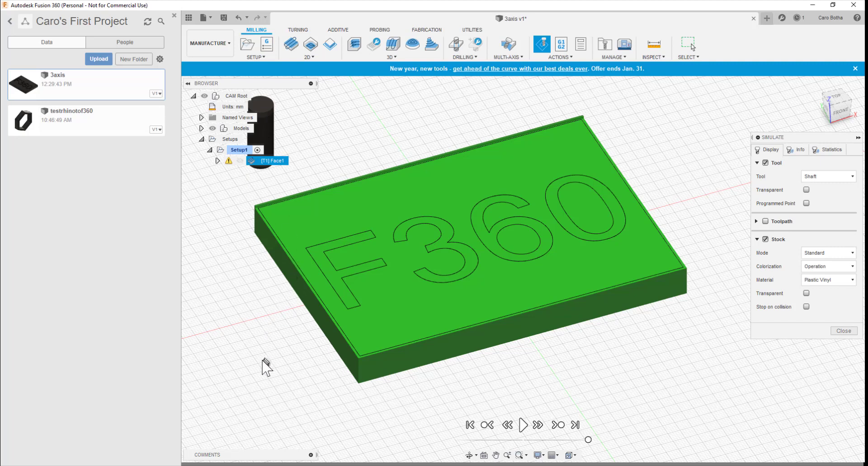
pyautogui.moveTo(262, 362)
pyautogui.keyDown('shift'); pyautogui.mouseDown(button='middle')
pyautogui.moveTo(262, 348)
pyautogui.moveTo(272, 355)
pyautogui.mouseUp(button='middle'); pyautogui.keyUp('shift')
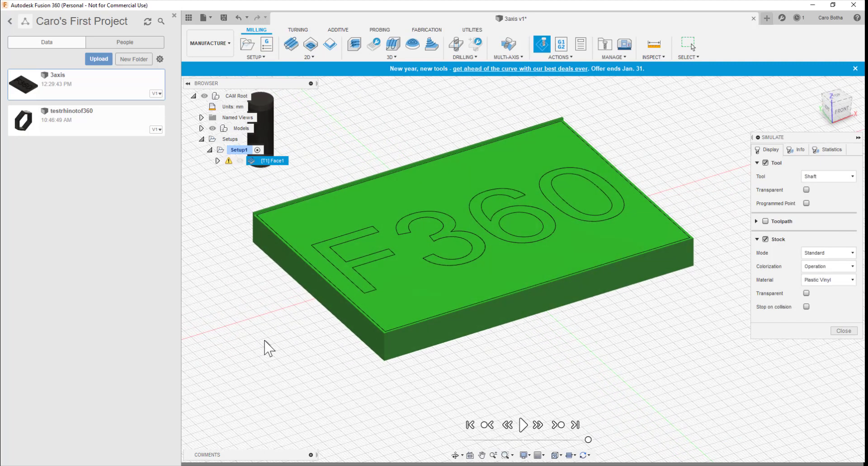
pyautogui.click(271, 167)
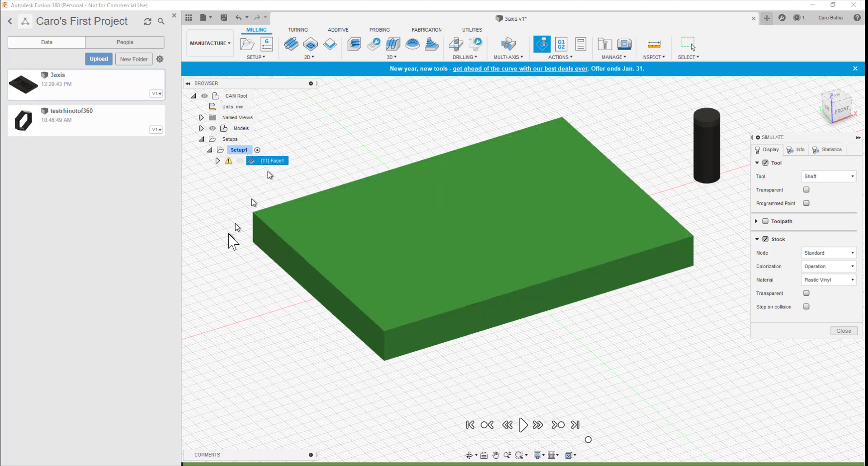
pyautogui.click(843, 331)
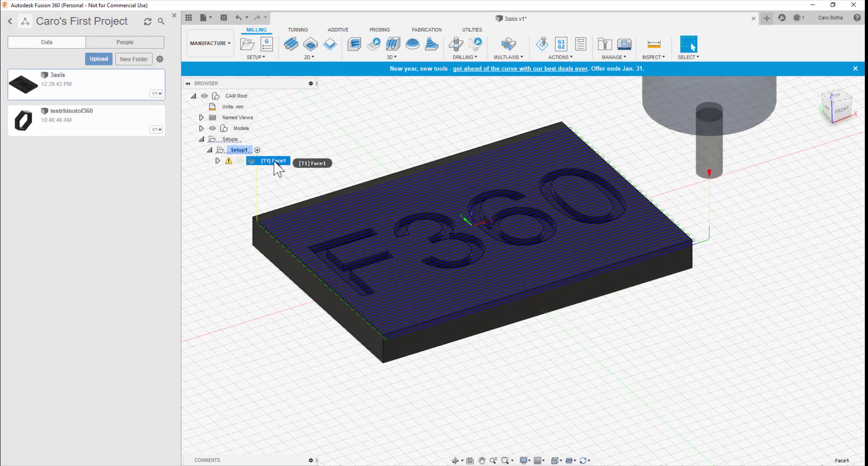
# - Rename the Face1 operation as Facing10mm
pyautogui.click(272, 161)
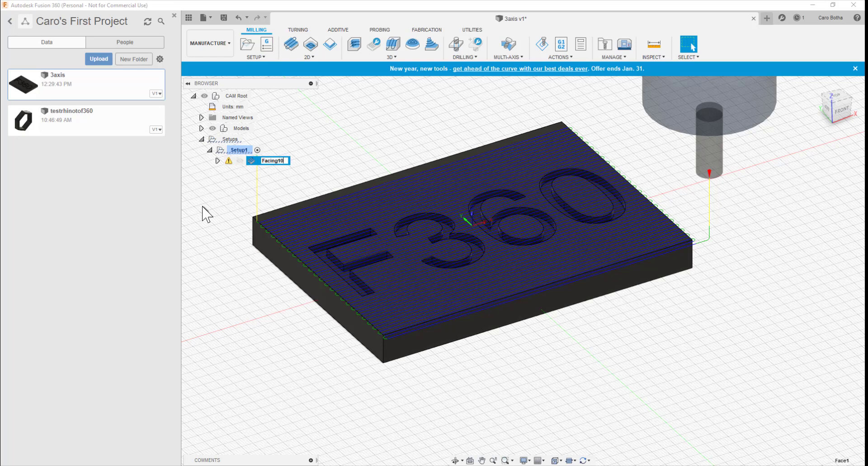
pyautogui.click(218, 221)
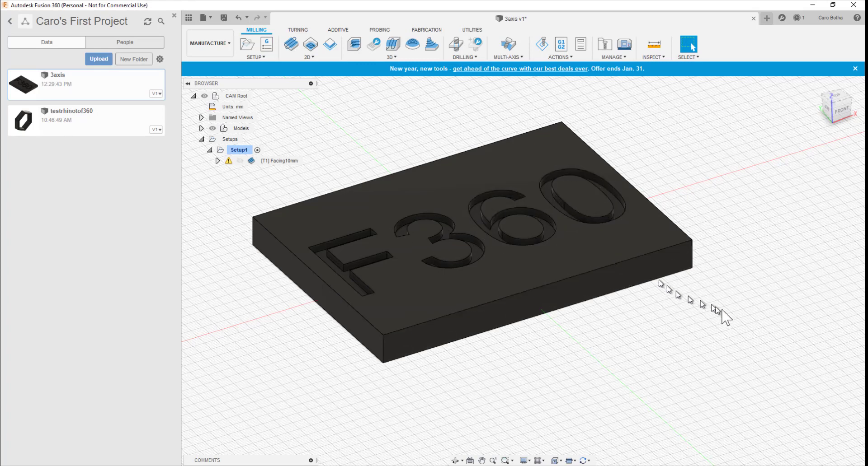
# - Create a 3D Horizontal operation in Setup1 and assign it the 3 mm flat endmill with 14.5 mm length from the metric sample tools
pyautogui.scroll(4, 531, 226)
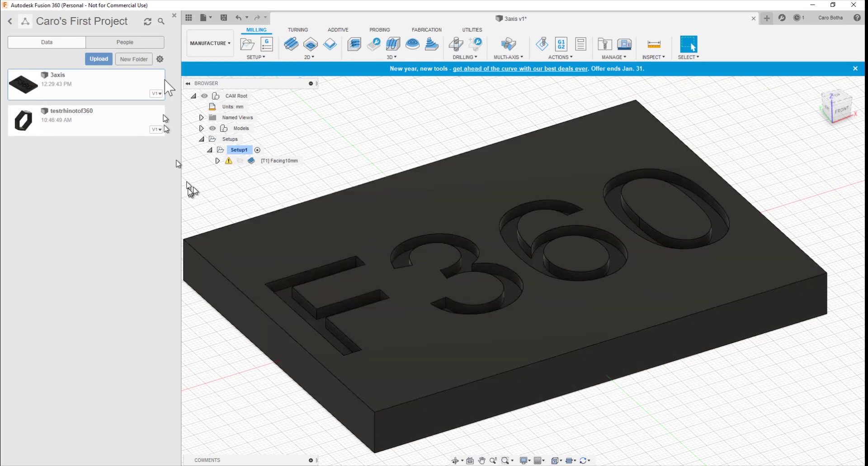
pyautogui.click(312, 57)
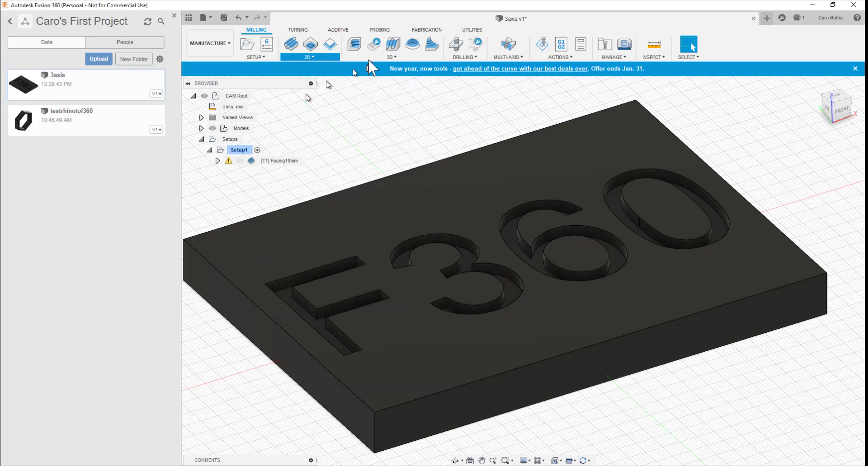
pyautogui.click(392, 58)
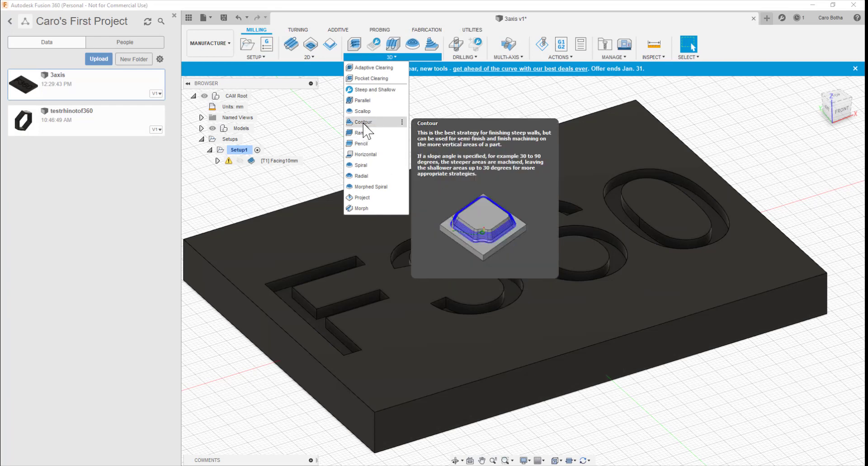
pyautogui.click(365, 155)
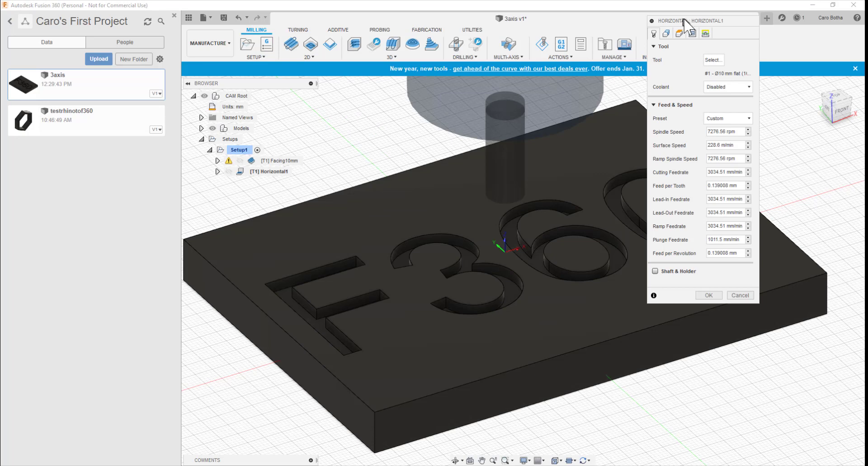
pyautogui.moveTo(685, 21); pyautogui.dragTo(771, 112)
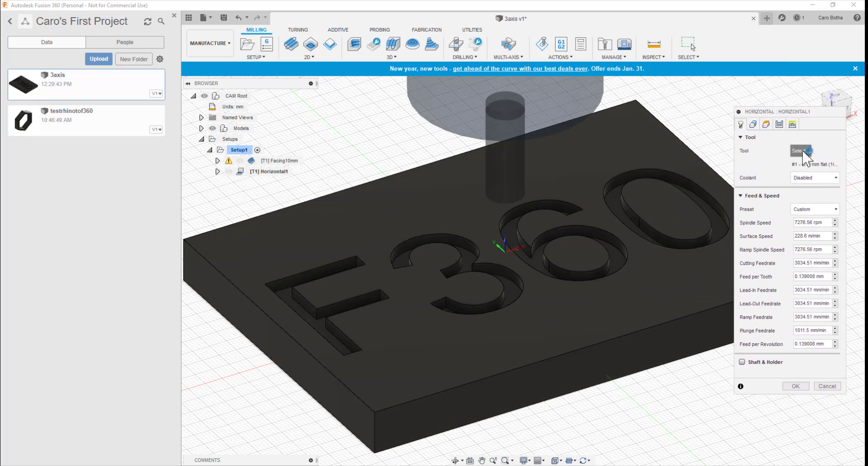
pyautogui.click(800, 150)
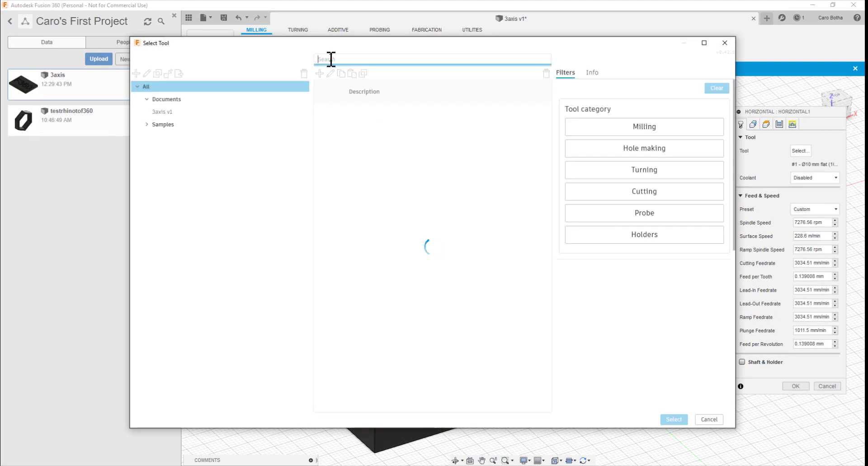
pyautogui.write('3mm')
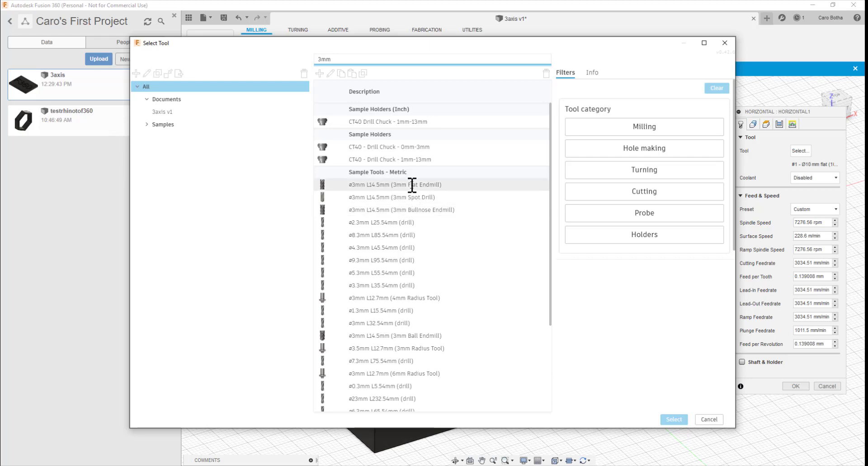
pyautogui.doubleClick(376, 186)
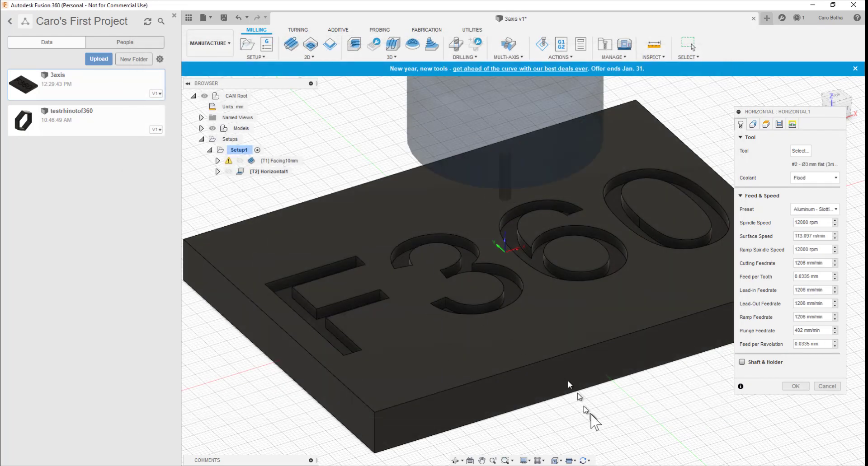
# - Set the Horizontal operation's feed and speed preset to Plastics - Finishing
pyautogui.moveTo(581, 411)
pyautogui.keyDown('shift'); pyautogui.mouseDown(button='middle')
pyautogui.moveTo(602, 397)
pyautogui.moveTo(587, 402)
pyautogui.moveTo(594, 411)
pyautogui.mouseUp(button='middle'); pyautogui.keyUp('shift')
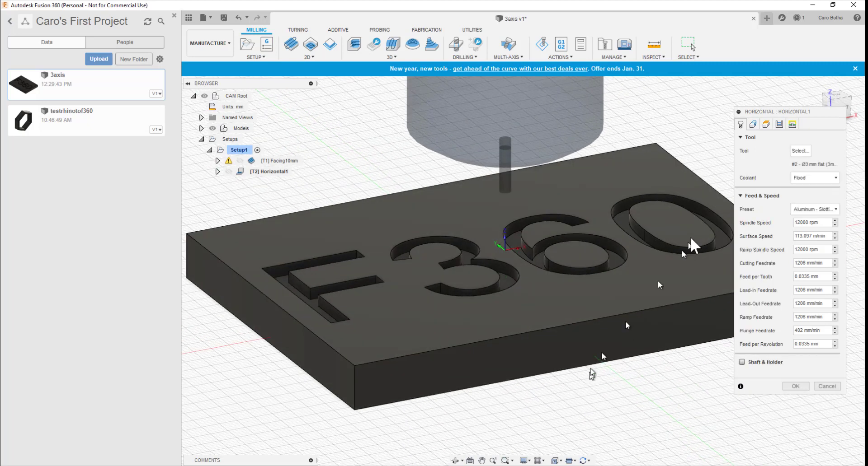
pyautogui.click(813, 209)
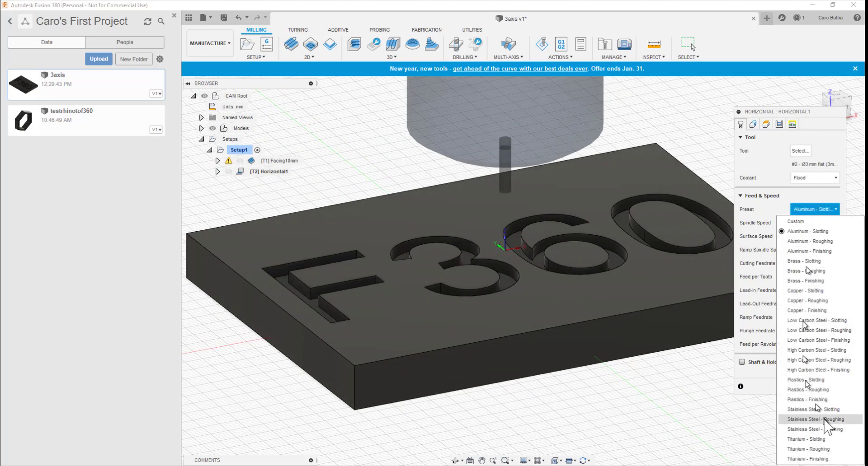
pyautogui.click(805, 400)
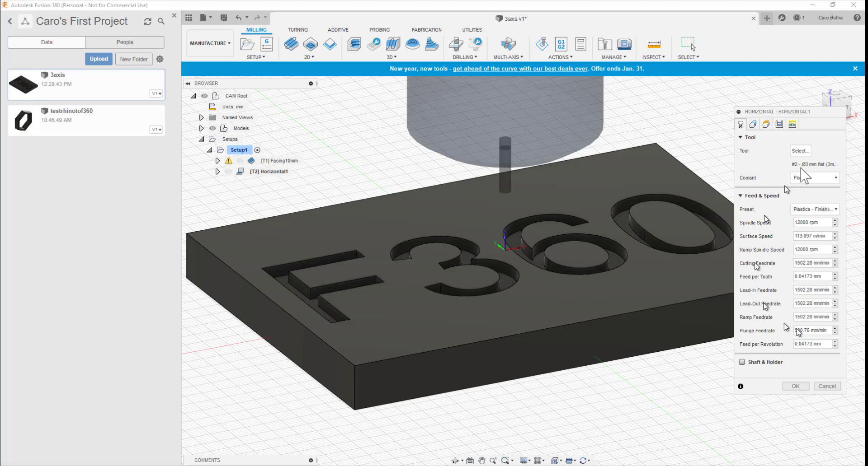
# - Set the Horizontal operation's machining boundary to Selection and pick the outer edge chain of the plate's top face
pyautogui.click(753, 125)
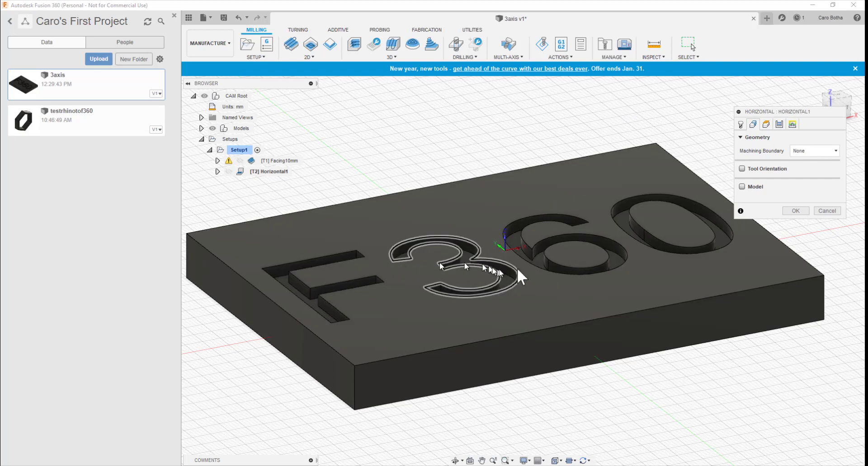
pyautogui.scroll(1, 579, 229)
pyautogui.scroll(-4, 579, 229)
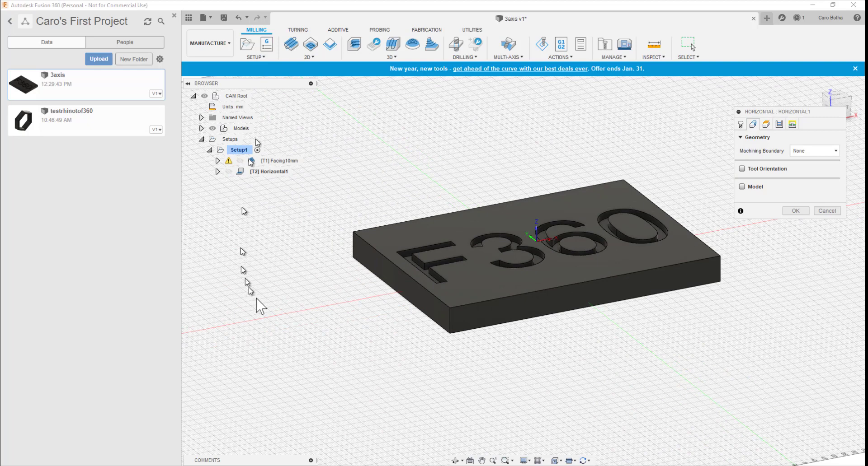
pyautogui.click(809, 151)
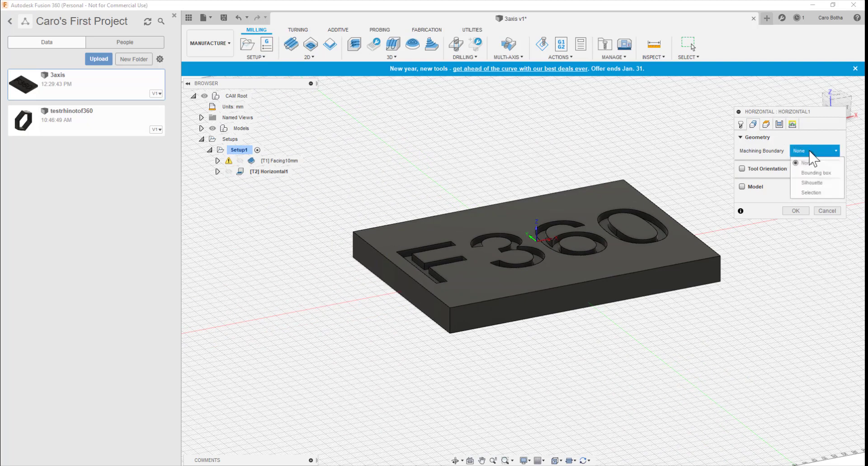
pyautogui.click(805, 194)
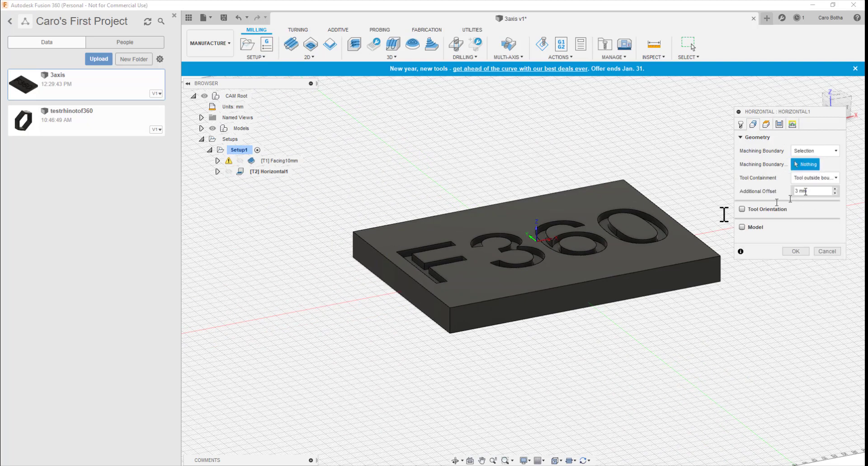
pyautogui.click(579, 188)
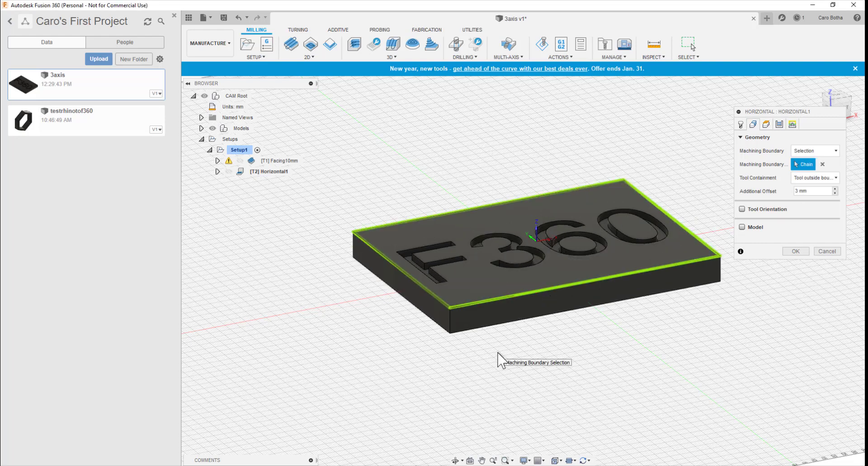
# - Set the Horizontal operation's top height offset to -1 mm from the stock top
pyautogui.click(766, 124)
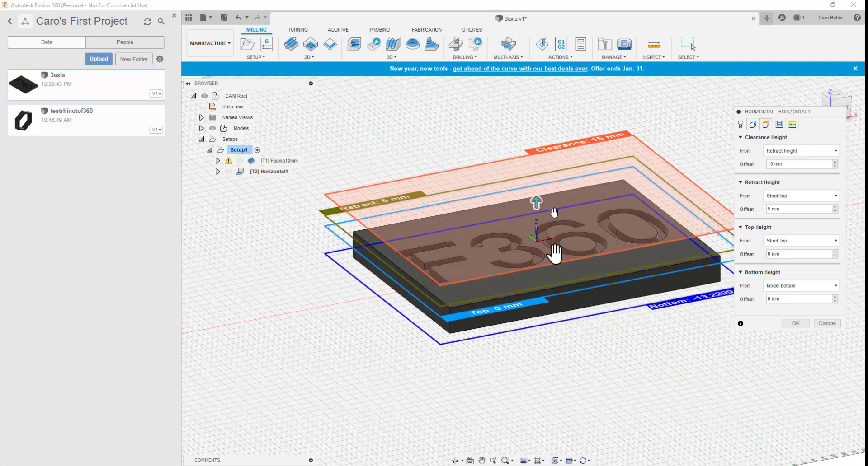
pyautogui.moveTo(577, 348)
pyautogui.keyDown('shift'); pyautogui.mouseDown(button='middle')
pyautogui.moveTo(541, 362)
pyautogui.moveTo(511, 353)
pyautogui.moveTo(590, 355)
pyautogui.mouseUp(button='middle'); pyautogui.keyUp('shift')
pyautogui.scroll(6, 546, 259)
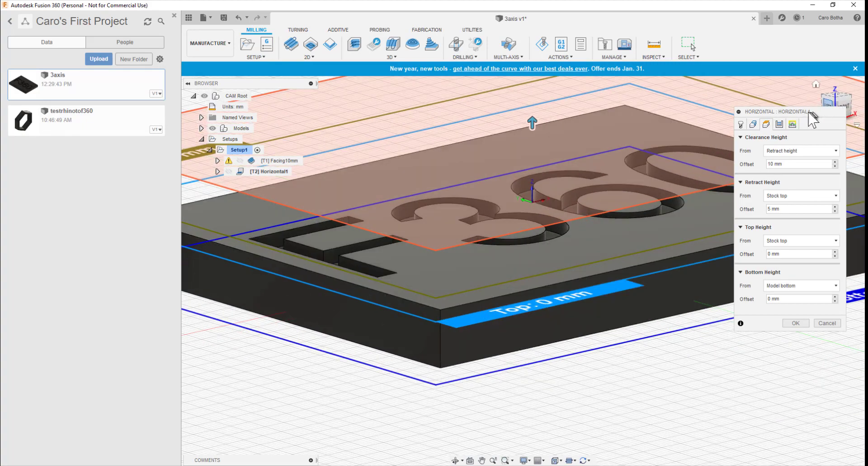
pyautogui.moveTo(812, 119); pyautogui.dragTo(828, 206)
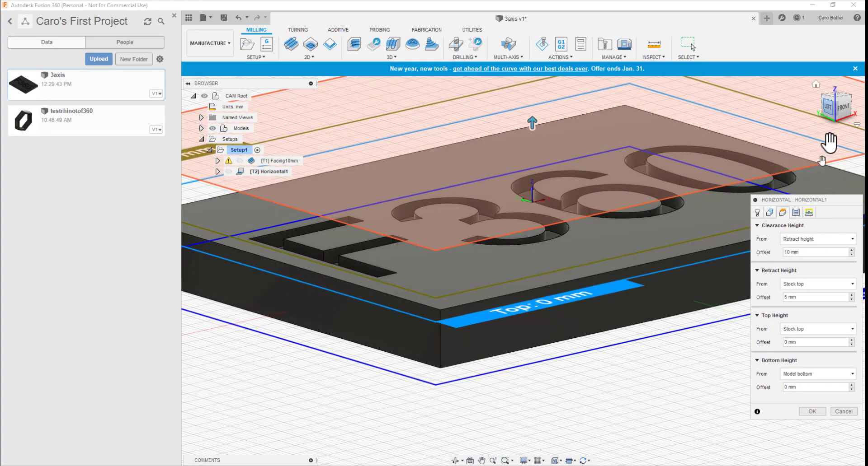
pyautogui.click(841, 108)
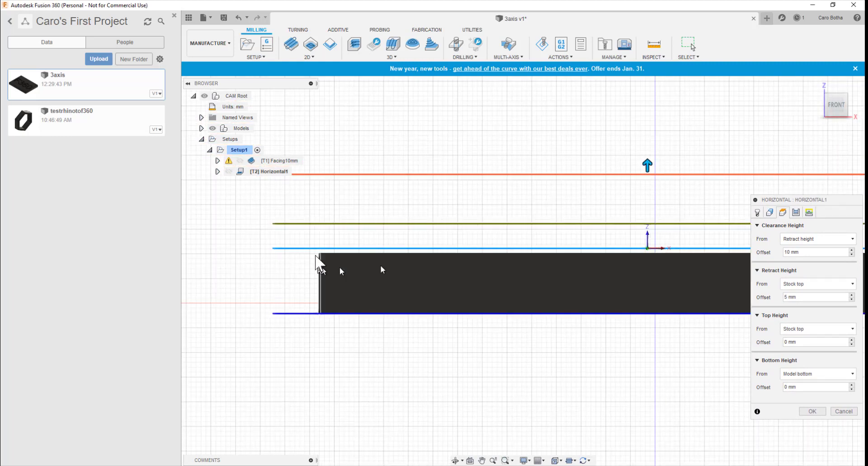
pyautogui.moveTo(295, 249); pyautogui.dragTo(294, 254)
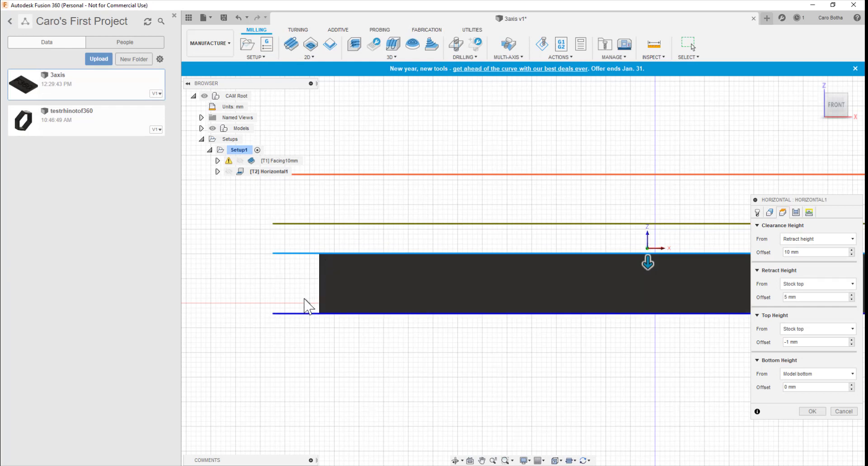
# - Set the Horizontal operation's bottom height 3 mm above the model bottom and its retract height 4 mm above the stock top
pyautogui.moveTo(310, 318); pyautogui.dragTo(297, 302)
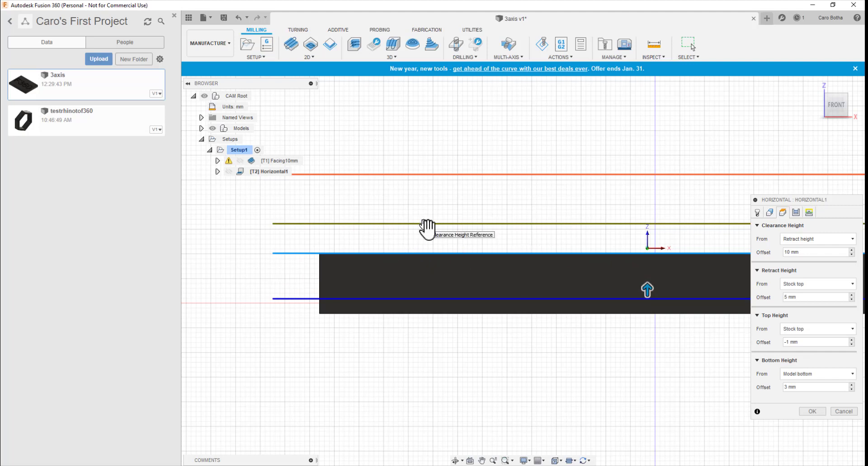
pyautogui.moveTo(424, 223); pyautogui.dragTo(424, 229)
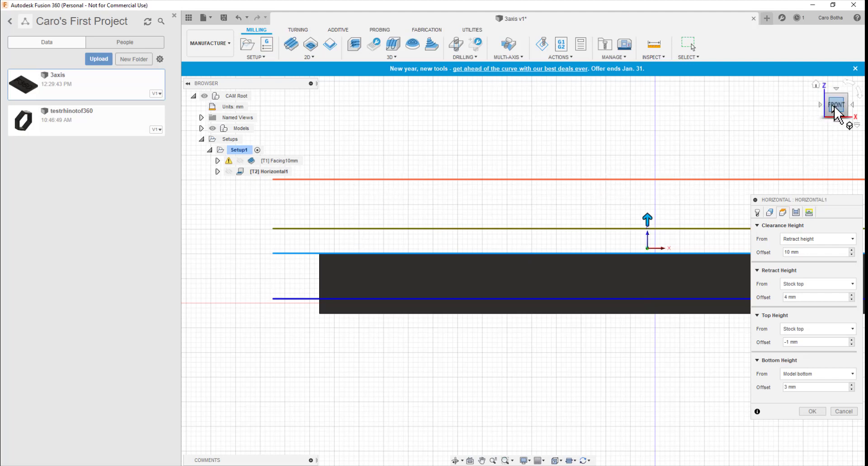
pyautogui.moveTo(835, 112); pyautogui.dragTo(848, 121)
pyautogui.scroll(5, 582, 296)
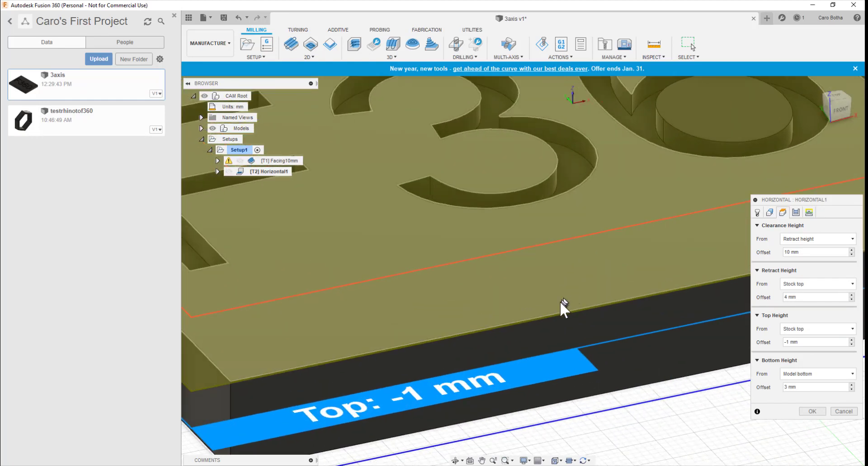
pyautogui.scroll(-6, 559, 301)
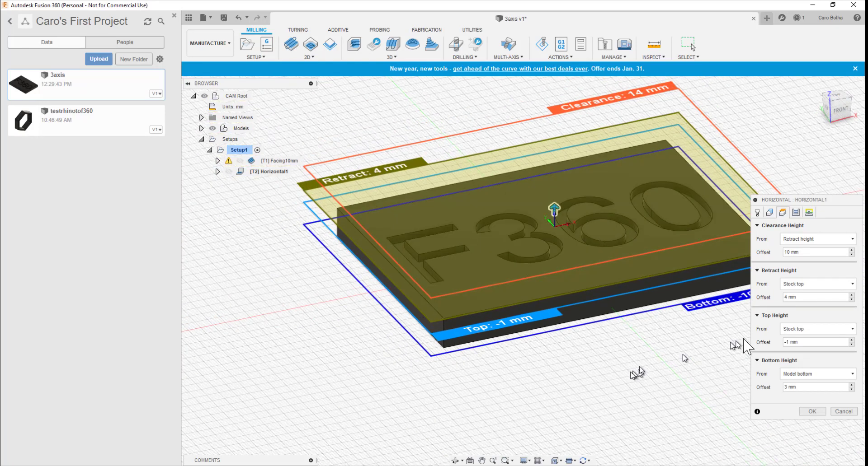
# - Enable manual stepover with 0.15 mm maximum and 0.1 mm minimum, and generate the Horizontal toolpath
pyautogui.click(795, 212)
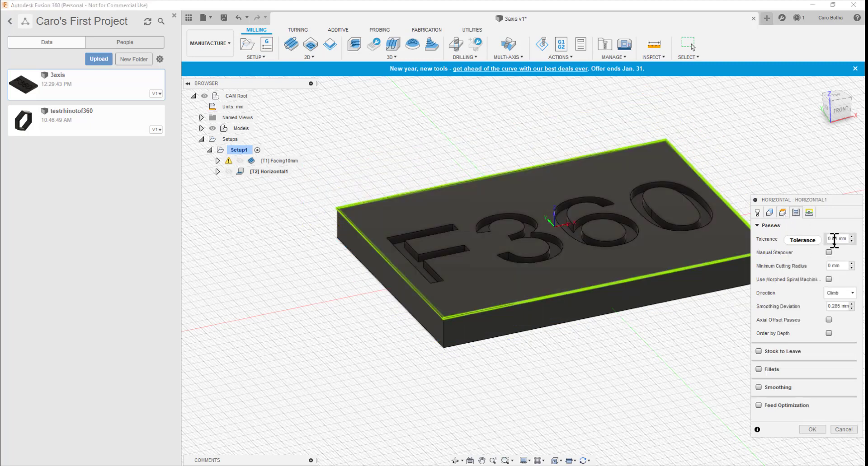
pyautogui.moveTo(834, 239)
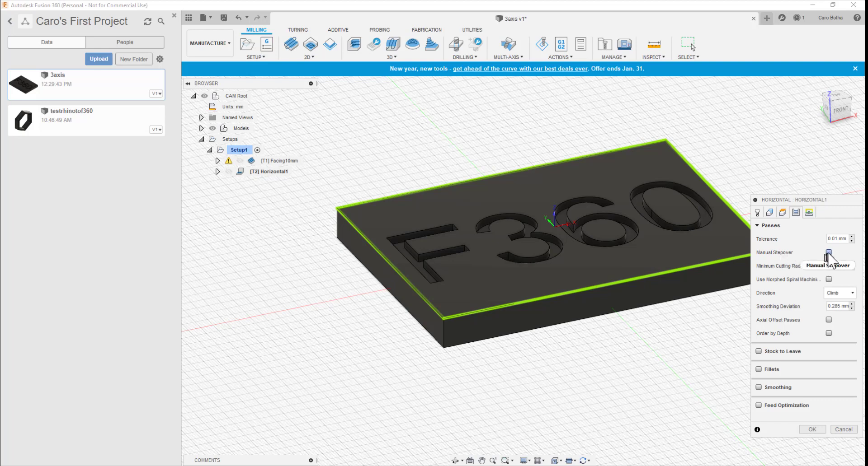
pyautogui.click(829, 252)
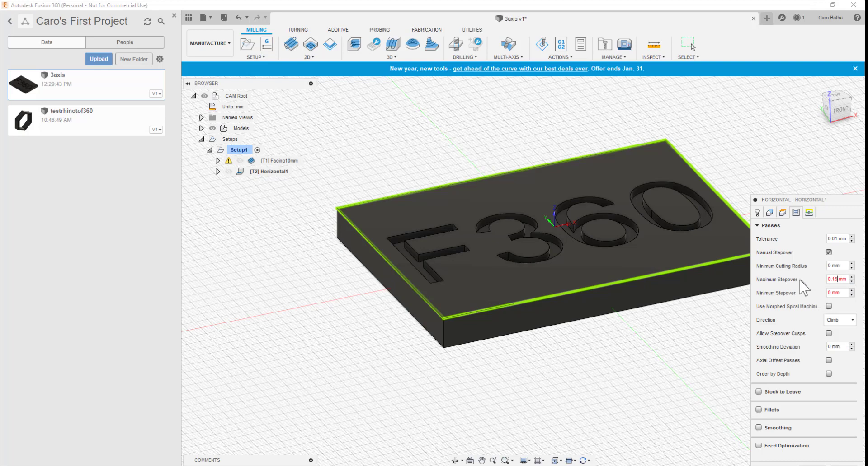
pyautogui.click(835, 293)
pyautogui.moveTo(832, 201); pyautogui.dragTo(811, 180)
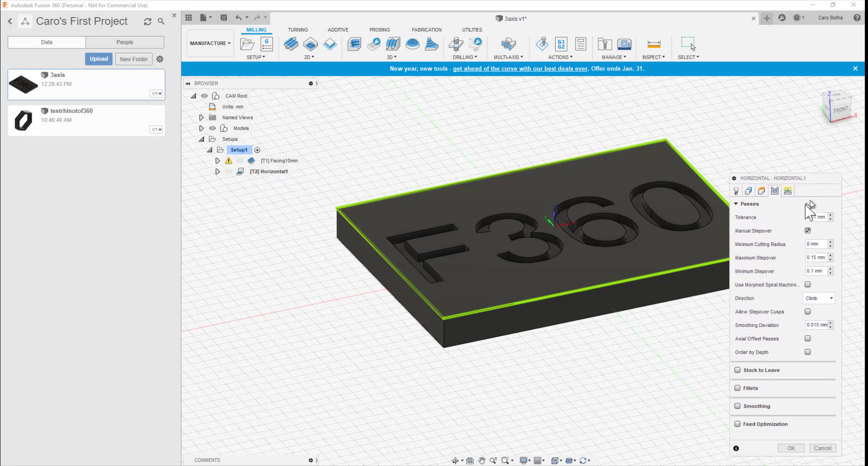
pyautogui.click(790, 448)
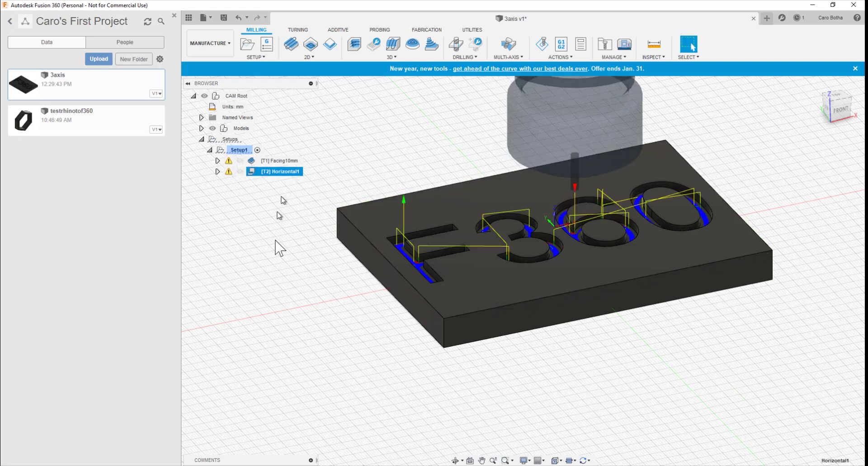
# - Inspect the Horizontal1 toolpath around the letter F and simulate the operation's stock removal
pyautogui.keyDown('shift'); pyautogui.moveTo(484, 378); pyautogui.dragTo(497, 394, button='middle'); pyautogui.keyUp('shift')
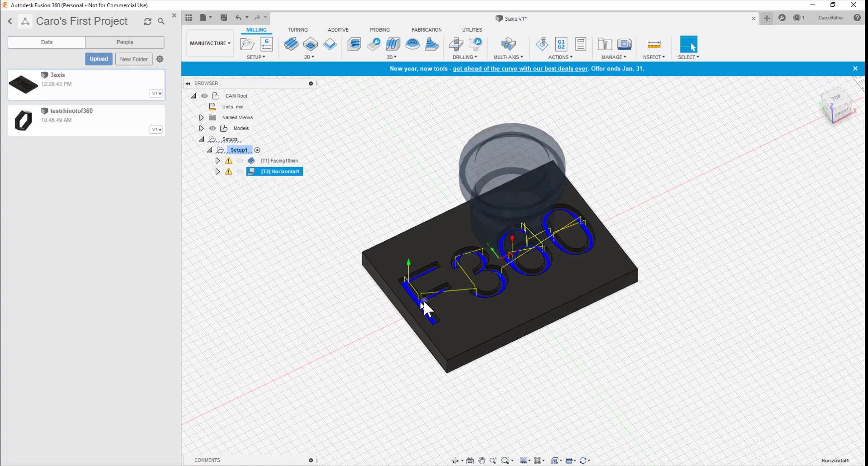
pyautogui.scroll(5, 422, 301)
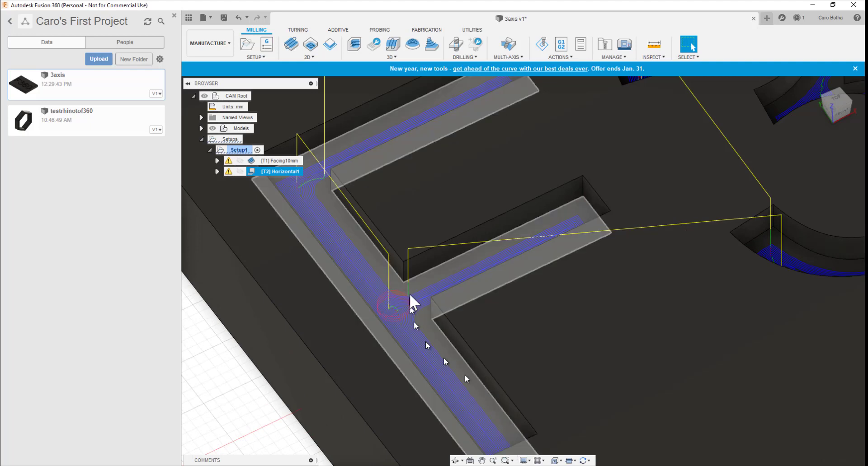
pyautogui.scroll(-5, 578, 212)
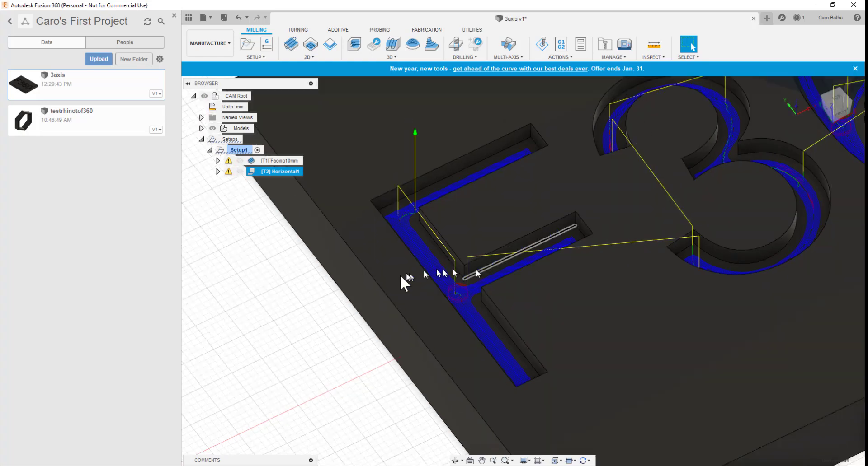
pyautogui.scroll(-5, 402, 283)
pyautogui.moveTo(325, 354)
pyautogui.keyDown('shift'); pyautogui.mouseDown(button='middle')
pyautogui.moveTo(325, 325)
pyautogui.moveTo(328, 353)
pyautogui.mouseUp(button='middle'); pyautogui.keyUp('shift')
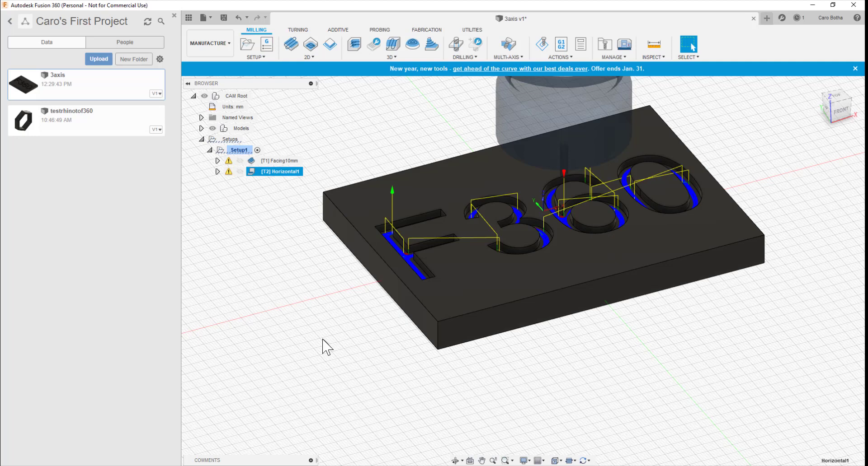
pyautogui.rightClick(251, 172)
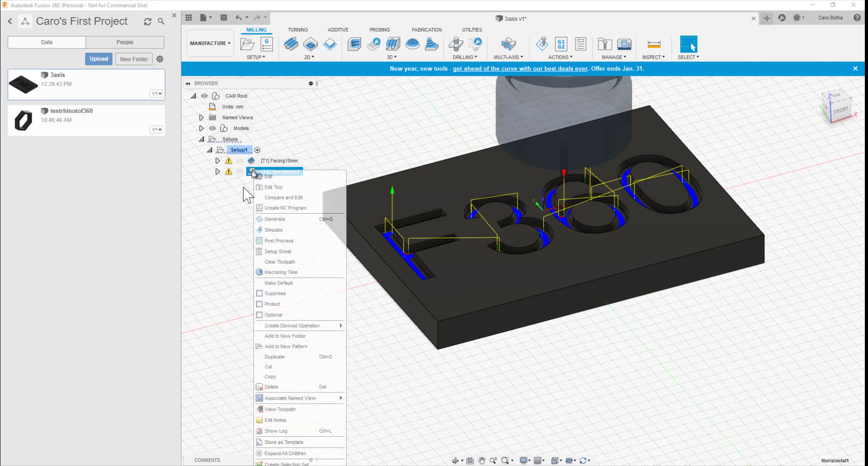
pyautogui.click(278, 241)
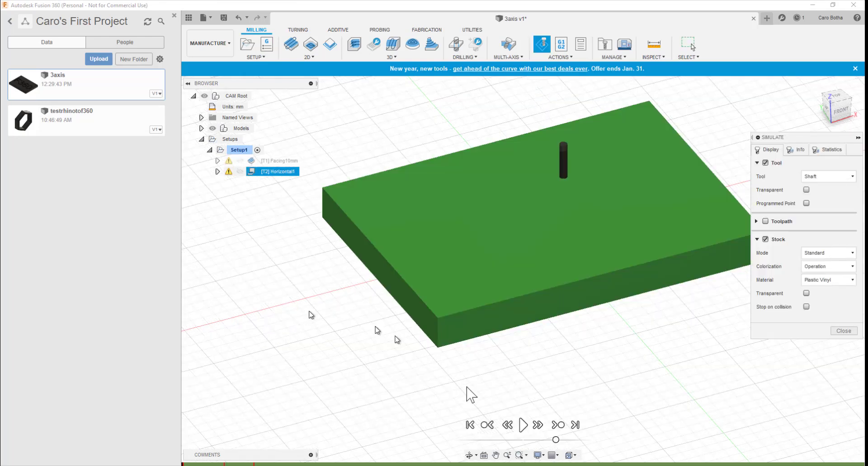
pyautogui.click(523, 425)
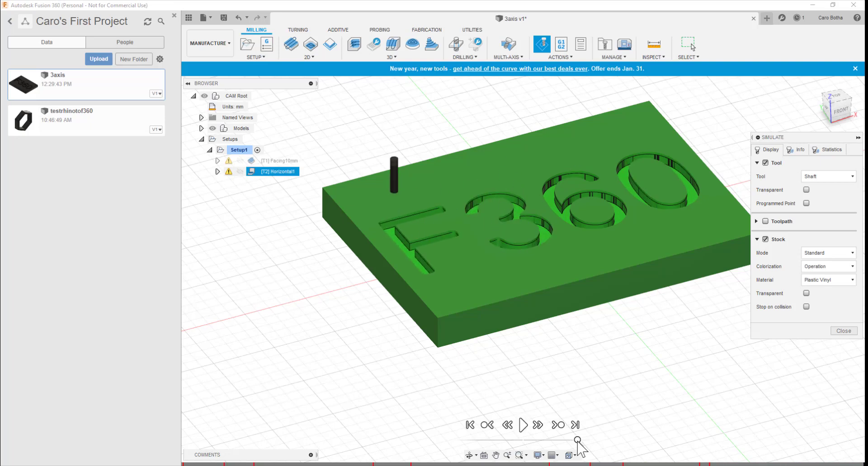
pyautogui.keyDown('shift'); pyautogui.moveTo(427, 364); pyautogui.dragTo(364, 351, button='middle'); pyautogui.keyUp('shift')
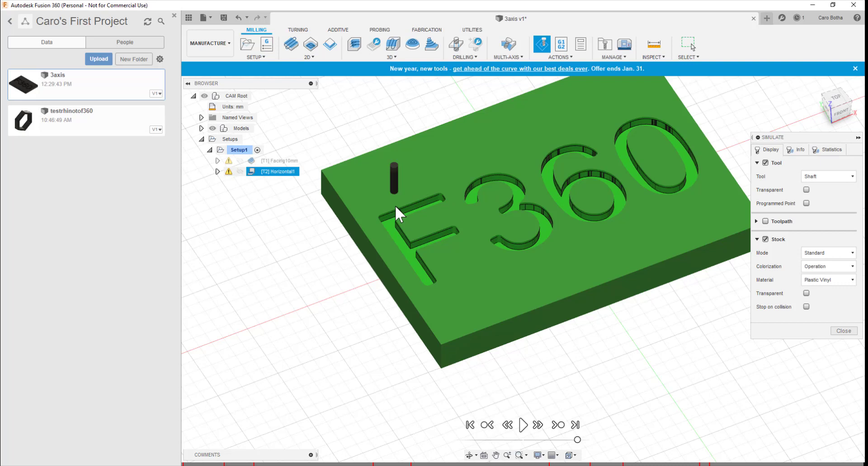
pyautogui.click(843, 332)
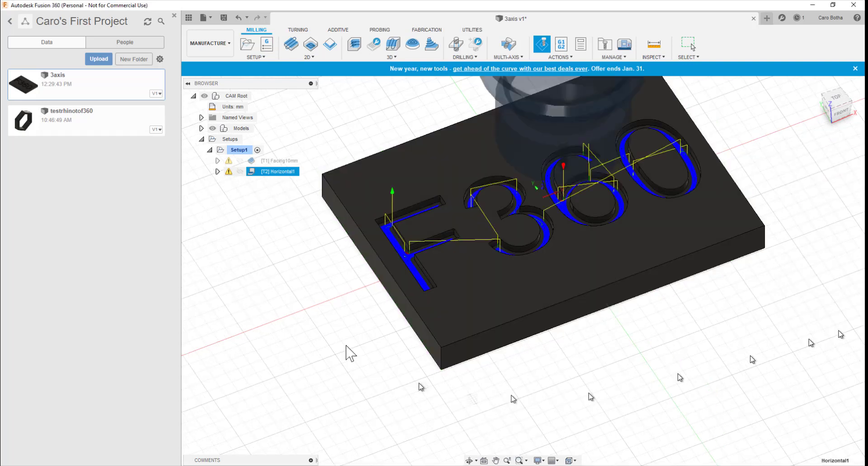
# - Disable manual stepover in the Horizontal1 passes and regenerate the toolpath
pyautogui.click(249, 181)
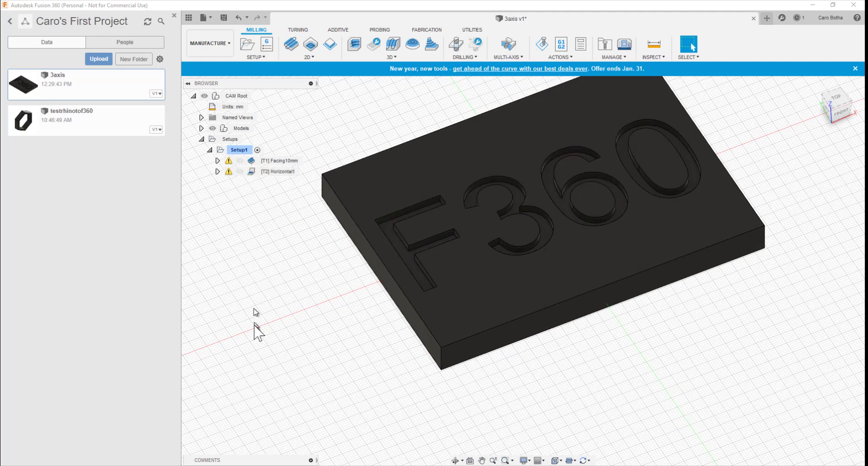
pyautogui.doubleClick(251, 172)
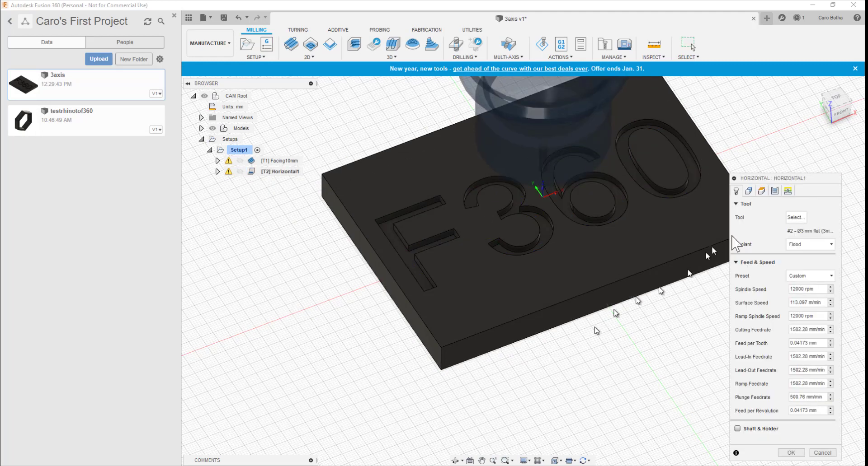
pyautogui.click(774, 191)
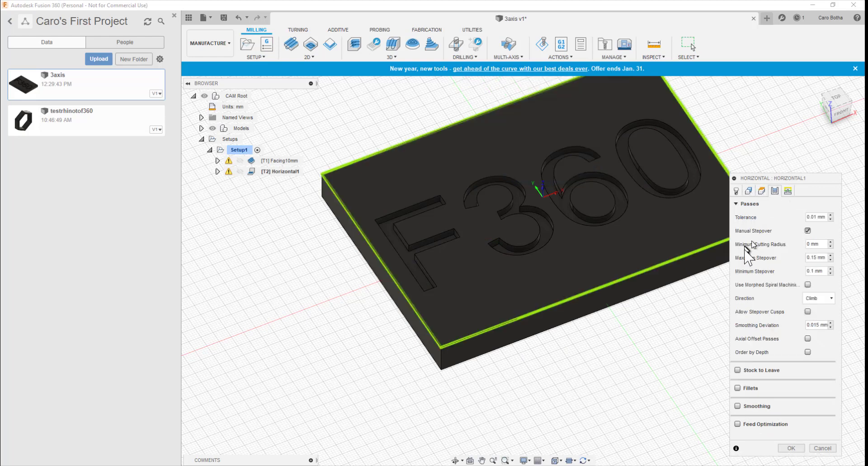
pyautogui.click(808, 231)
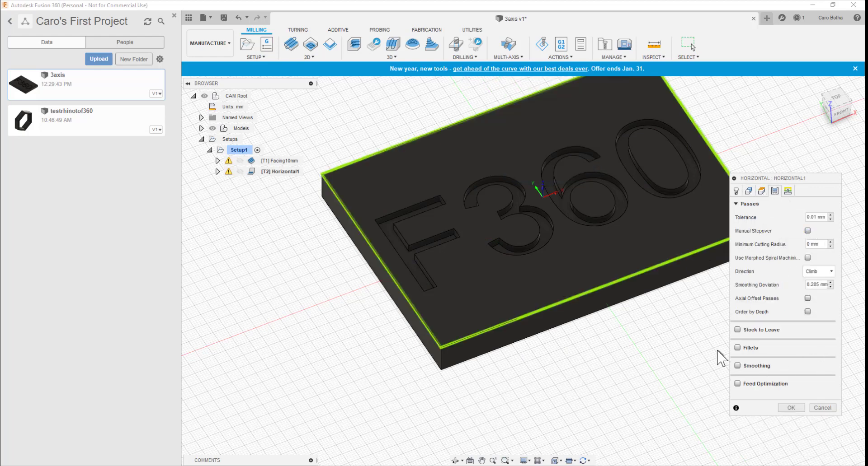
pyautogui.click(790, 408)
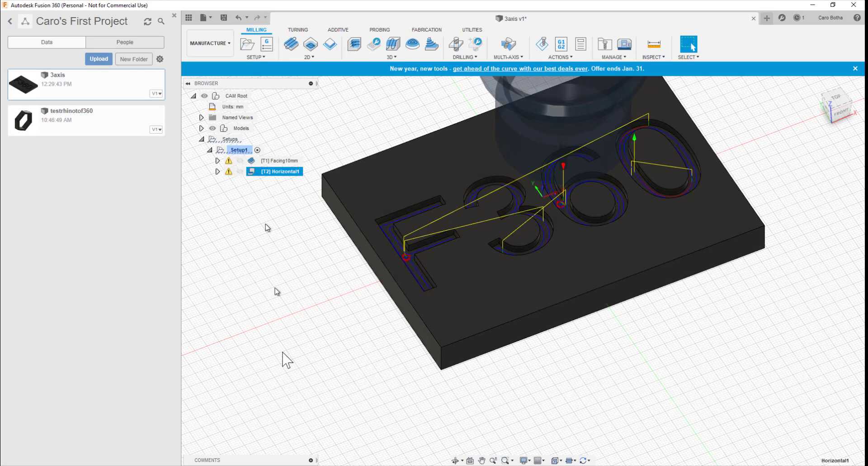
# - Run the stock removal simulation of the regenerated Horizontal1 operation
pyautogui.rightClick(271, 173)
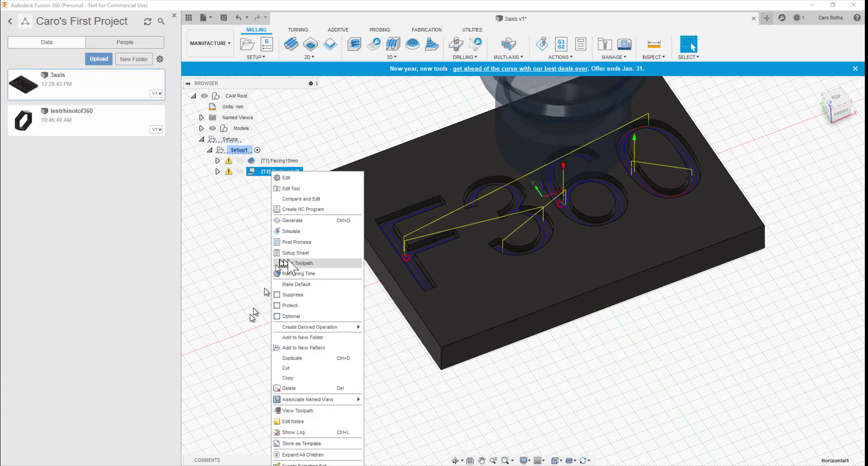
pyautogui.click(292, 231)
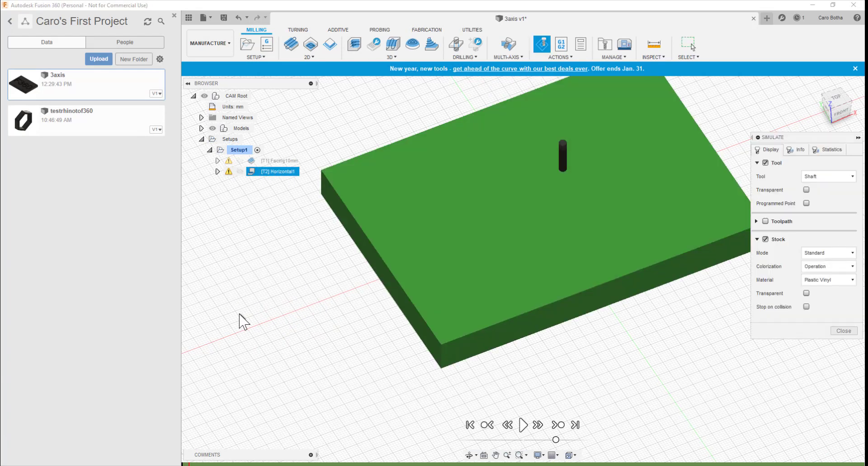
pyautogui.click(523, 426)
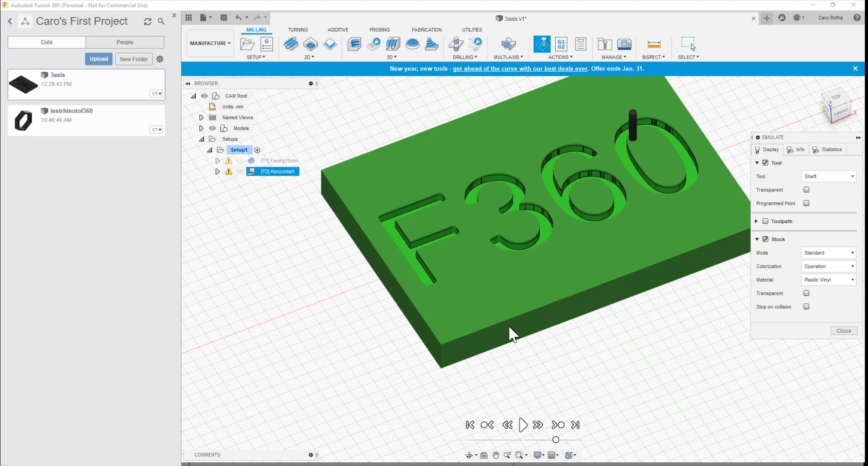
pyautogui.click(842, 332)
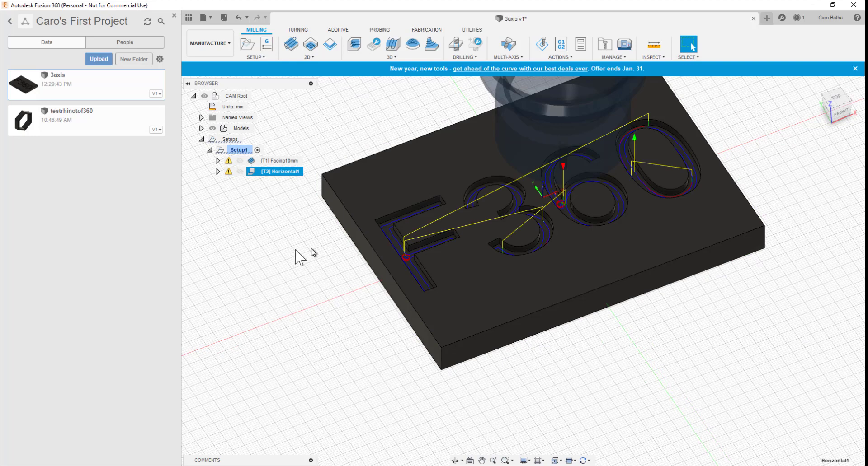
# - Simulate the full Setup1 stock removal, running the facing and Horizontal1 operations in sequence
pyautogui.click(238, 151)
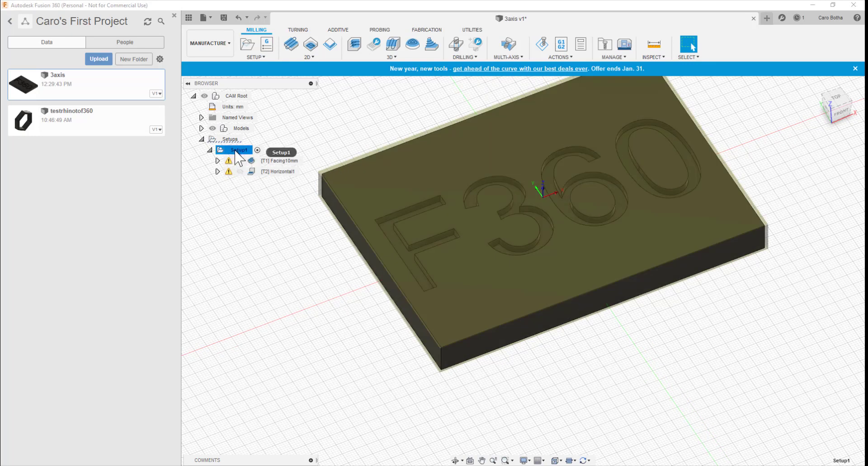
pyautogui.rightClick(237, 153)
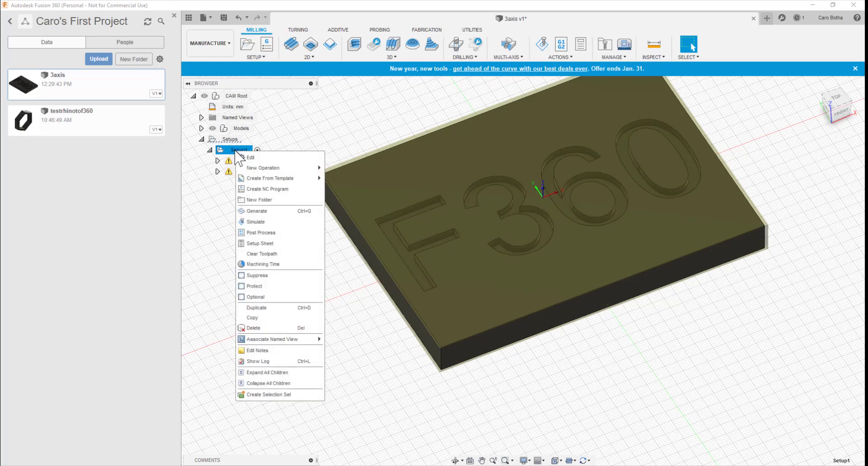
pyautogui.click(255, 222)
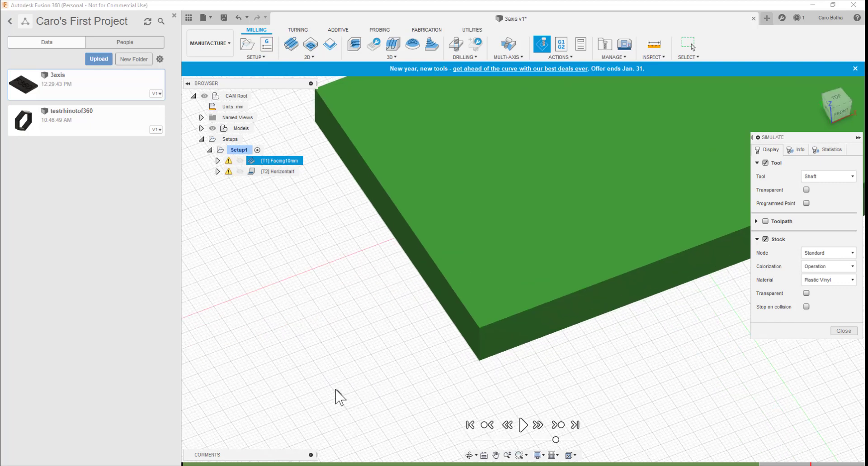
pyautogui.click(523, 425)
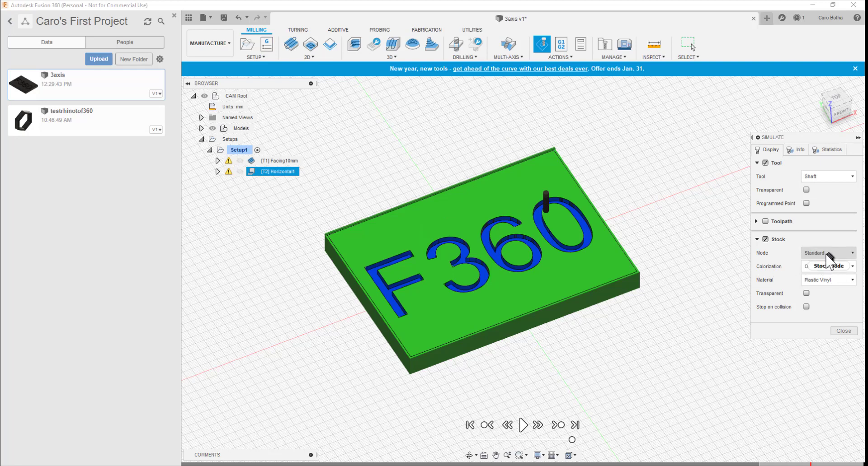
# - Colour the simulated stock by Comparison and examine the corners of the engraved characters for leftover or gouged material
pyautogui.click(822, 267)
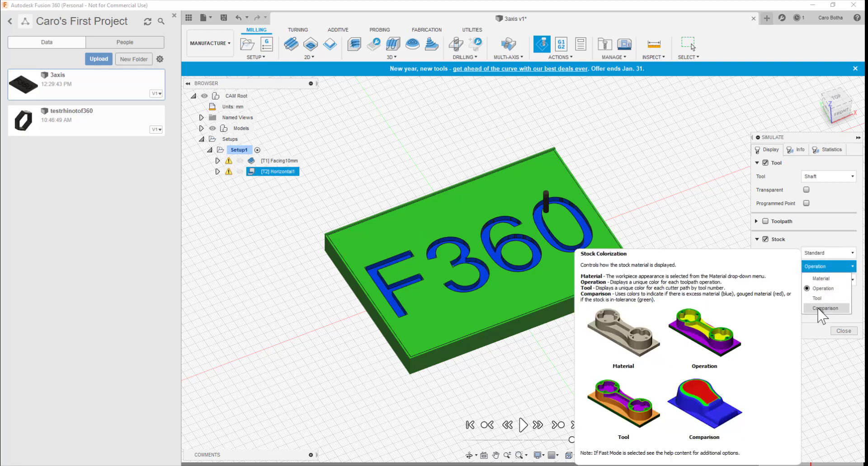
pyautogui.click(819, 308)
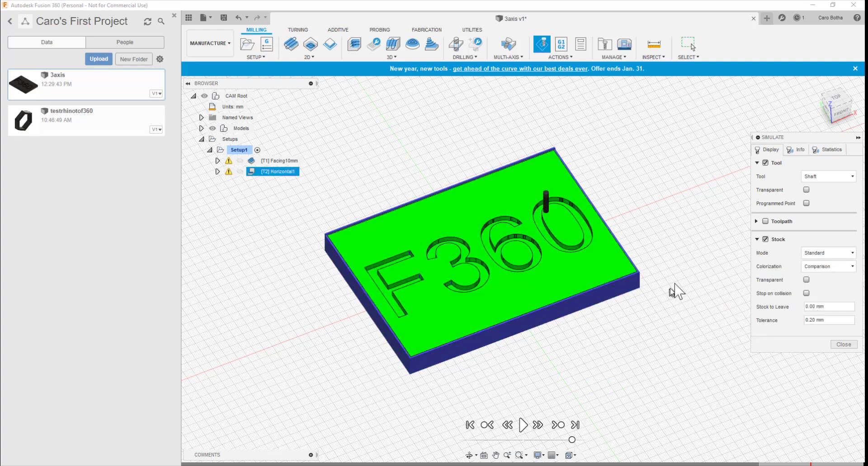
pyautogui.moveTo(676, 312)
pyautogui.keyDown('shift'); pyautogui.mouseDown(button='middle')
pyautogui.moveTo(661, 330)
pyautogui.moveTo(658, 310)
pyautogui.moveTo(678, 295)
pyautogui.moveTo(685, 302)
pyautogui.mouseUp(button='middle'); pyautogui.keyUp('shift')
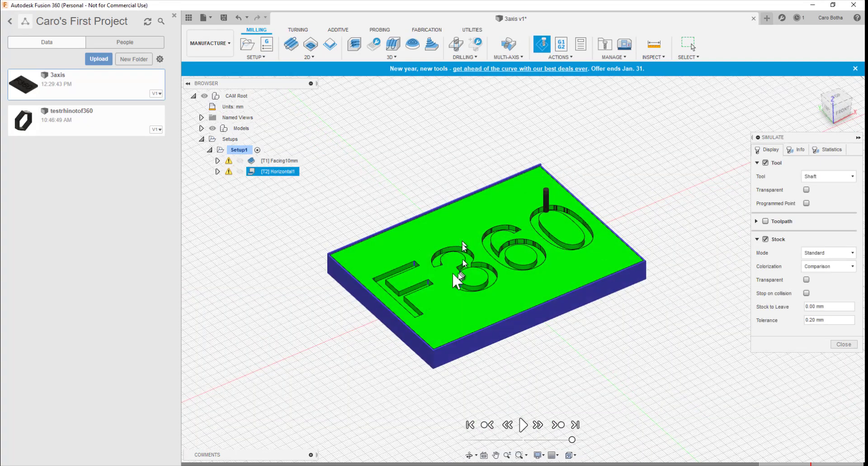
pyautogui.scroll(-2, 452, 275)
pyautogui.scroll(5, 433, 274)
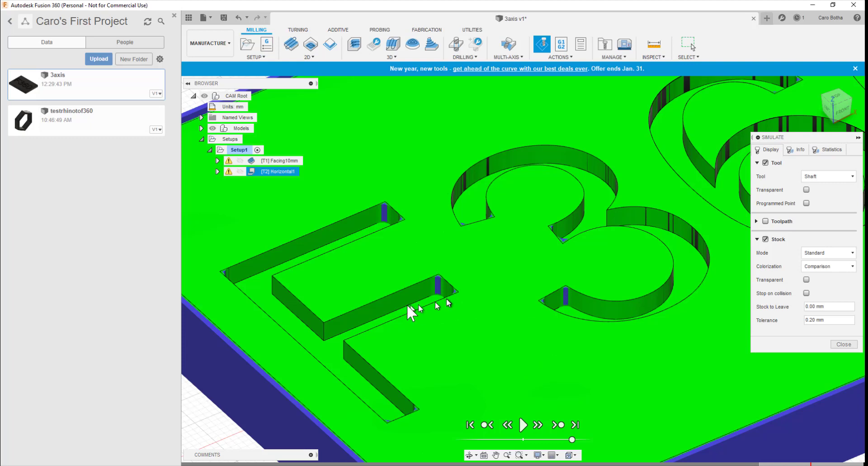
pyautogui.scroll(-5, 410, 310)
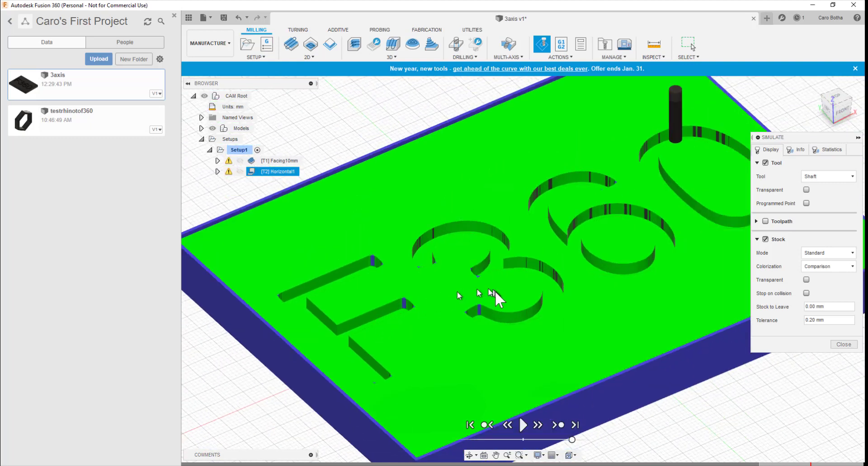
pyautogui.moveTo(494, 296)
pyautogui.keyDown('shift'); pyautogui.mouseDown(button='middle')
pyautogui.moveTo(465, 316)
pyautogui.moveTo(493, 298)
pyautogui.moveTo(500, 304)
pyautogui.mouseUp(button='middle'); pyautogui.keyUp('shift')
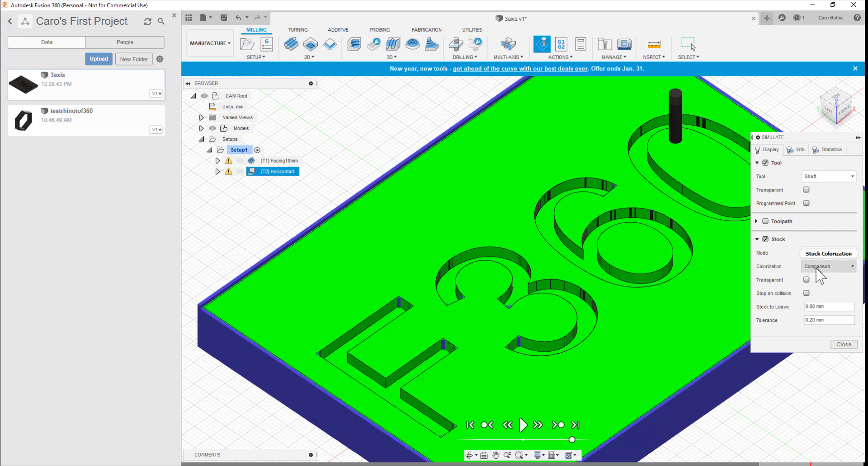
# - Switch the stock colorization to Material, inspect the engraved plate from the front, and close the simulation
pyautogui.click(825, 267)
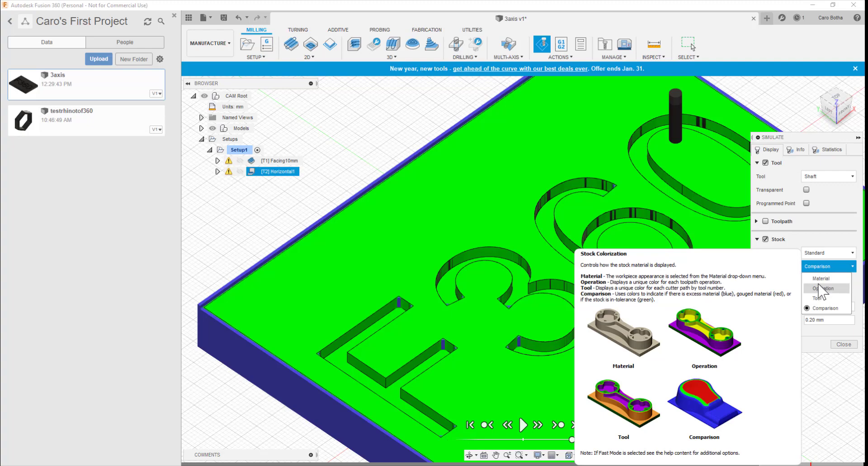
pyautogui.click(820, 279)
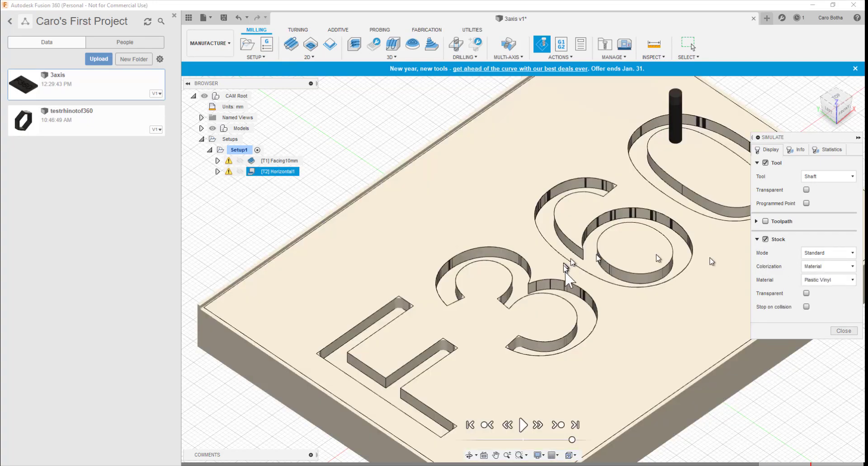
pyautogui.keyDown('shift'); pyautogui.moveTo(570, 296); pyautogui.dragTo(548, 286, button='middle'); pyautogui.keyUp('shift')
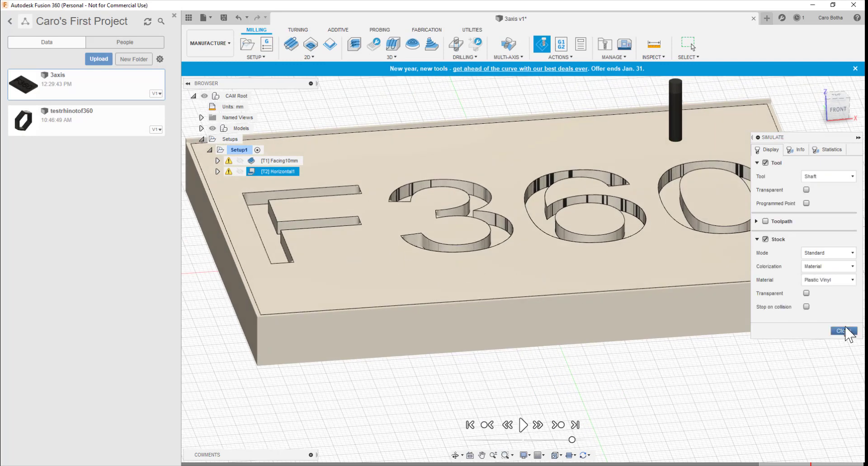
pyautogui.click(843, 331)
pyautogui.scroll(3, 723, 397)
pyautogui.scroll(-5, 705, 398)
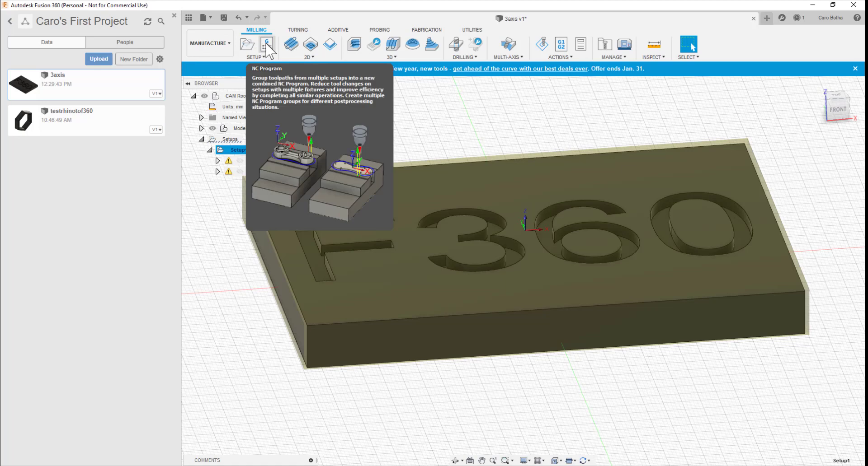
# - Create an NC program for Setup1 using the System post library with Milling capability
pyautogui.click(267, 45)
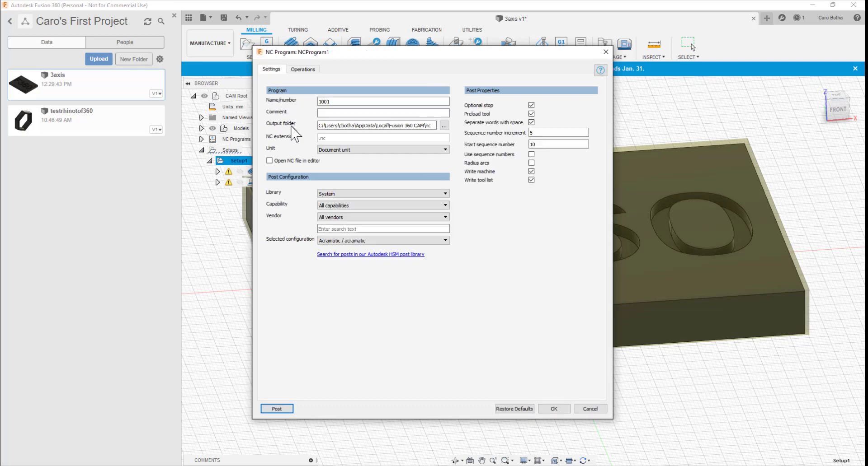
pyautogui.click(329, 194)
pyautogui.click(328, 194)
pyautogui.click(329, 194)
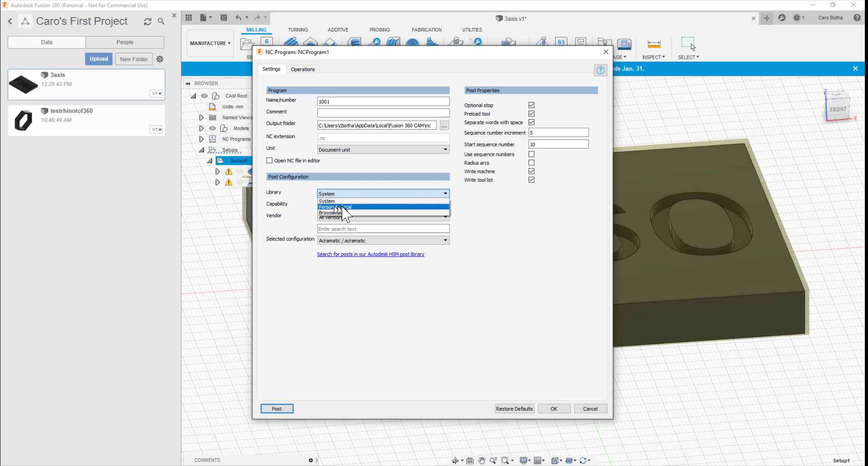
pyautogui.click(324, 195)
pyautogui.click(328, 206)
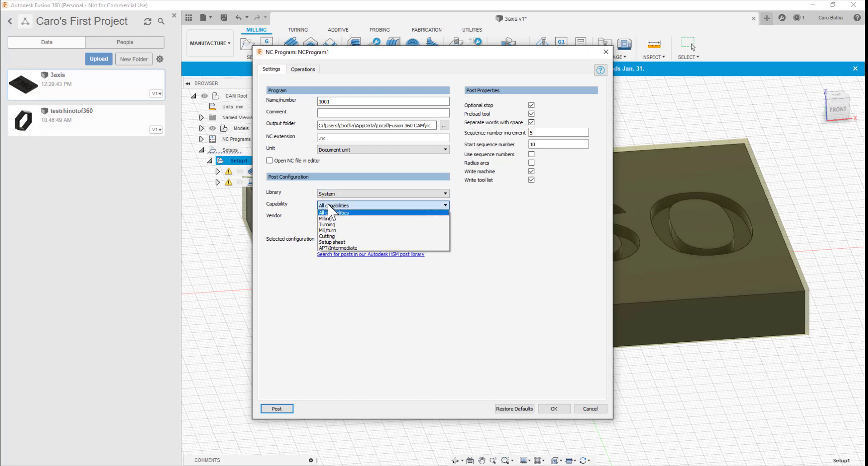
pyautogui.click(326, 220)
# - Choose the Artsoft vendor's Mach3Mill post and turn off Use M6 and G28 Safe retracts
pyautogui.click(325, 218)
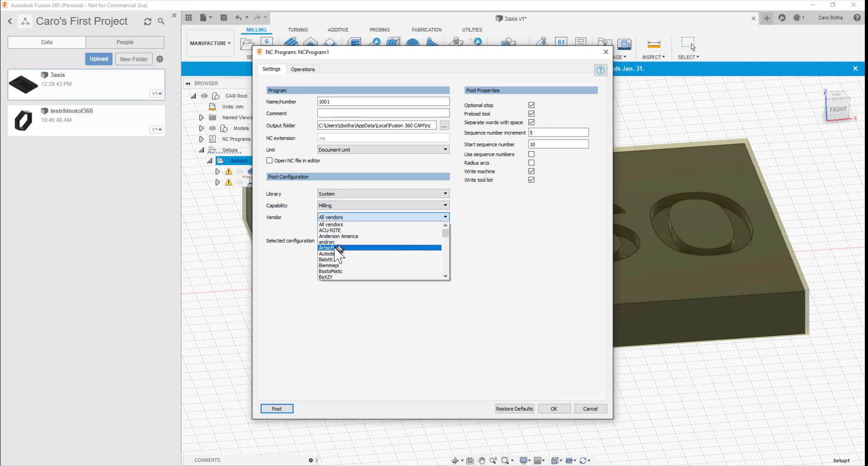
pyautogui.click(349, 248)
pyautogui.click(341, 241)
pyautogui.click(334, 254)
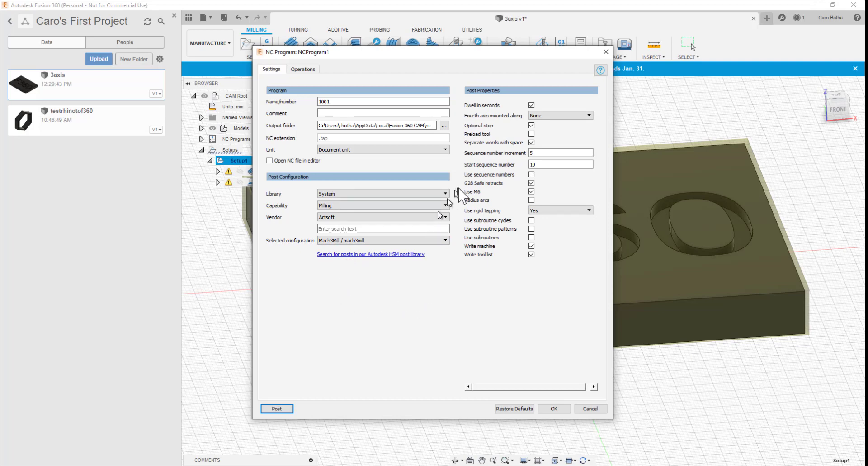
pyautogui.click(531, 193)
pyautogui.click(531, 183)
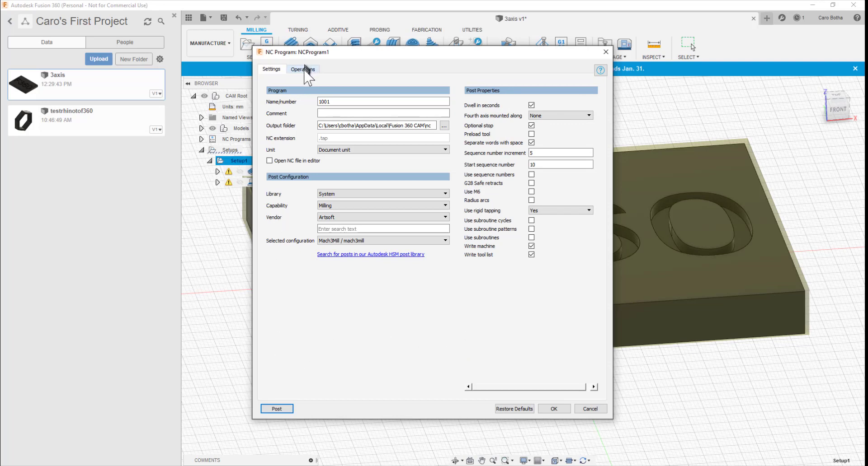
# - Exclude Horizontal1 from the NC program's operations, then include it again
pyautogui.click(306, 71)
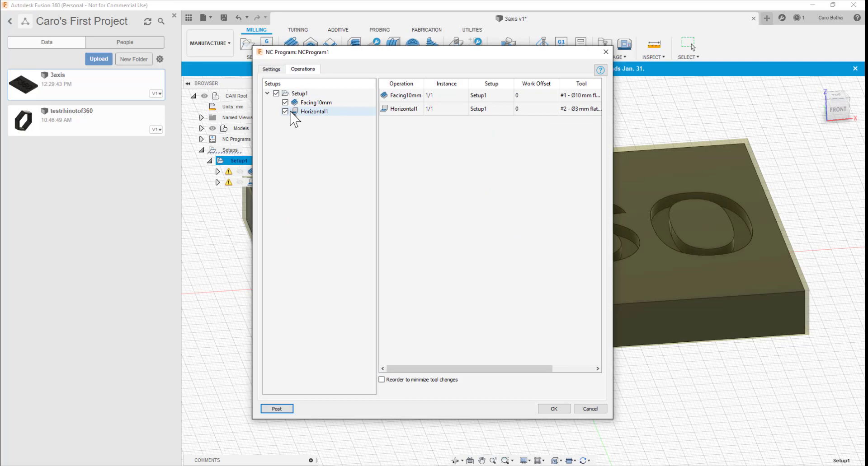
pyautogui.moveTo(296, 112)
pyautogui.mouseDown()
pyautogui.moveTo(304, 104)
pyautogui.moveTo(285, 114)
pyautogui.mouseUp()
pyautogui.click(285, 111)
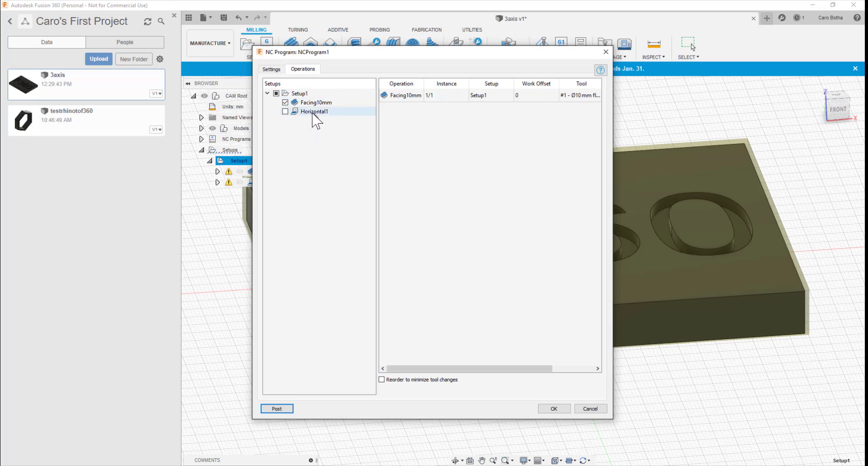
pyautogui.click(285, 112)
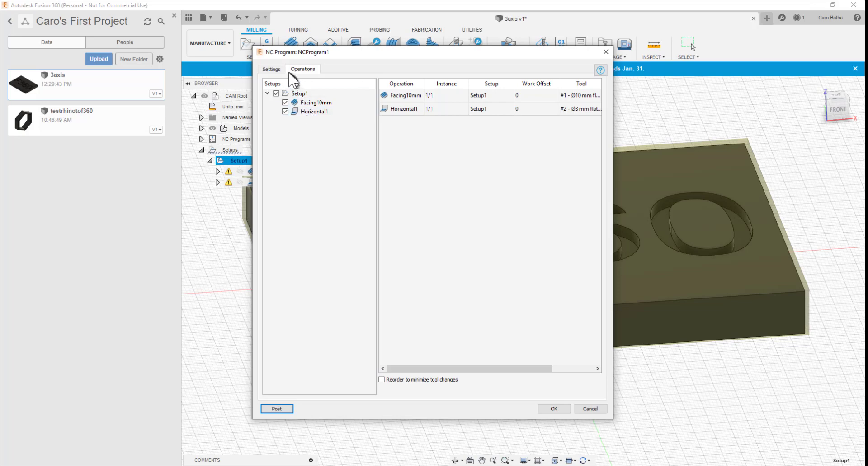
# - Enable Use M6 in the post properties and post the NC program with both Facing10mm and Horizontal1
pyautogui.click(271, 69)
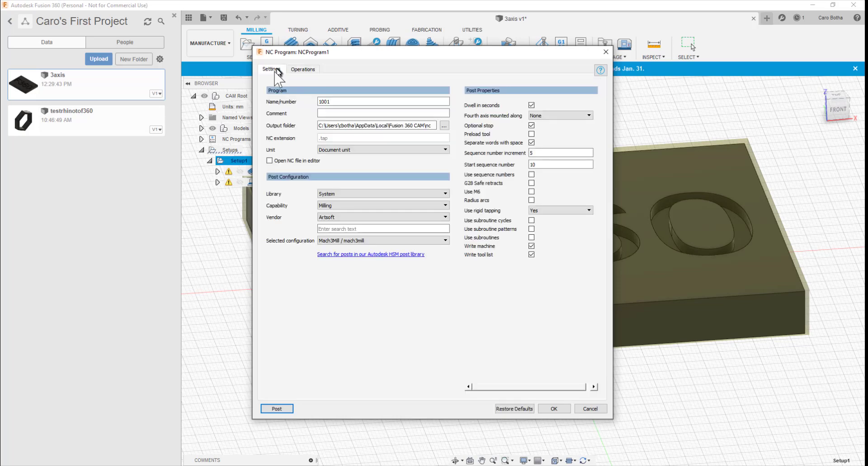
pyautogui.click(531, 191)
pyautogui.click(304, 70)
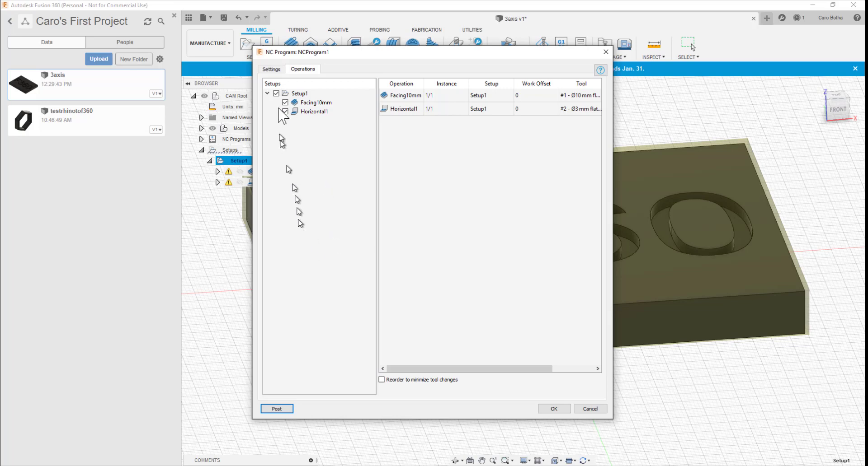
pyautogui.click(272, 71)
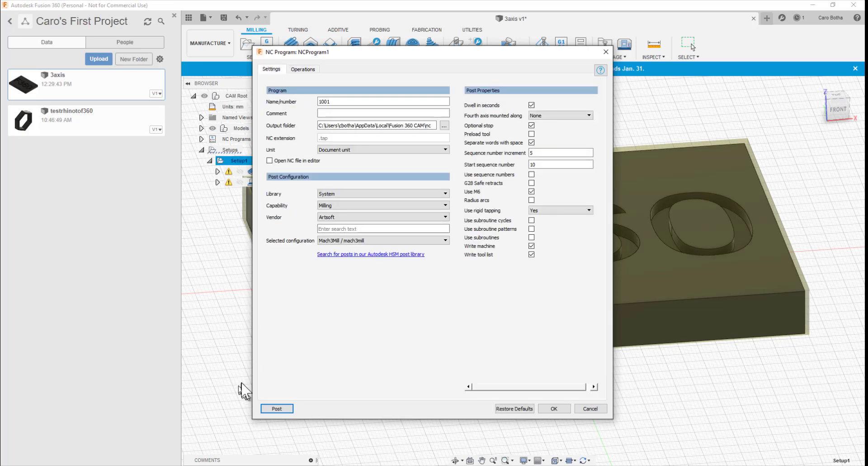
pyautogui.click(277, 409)
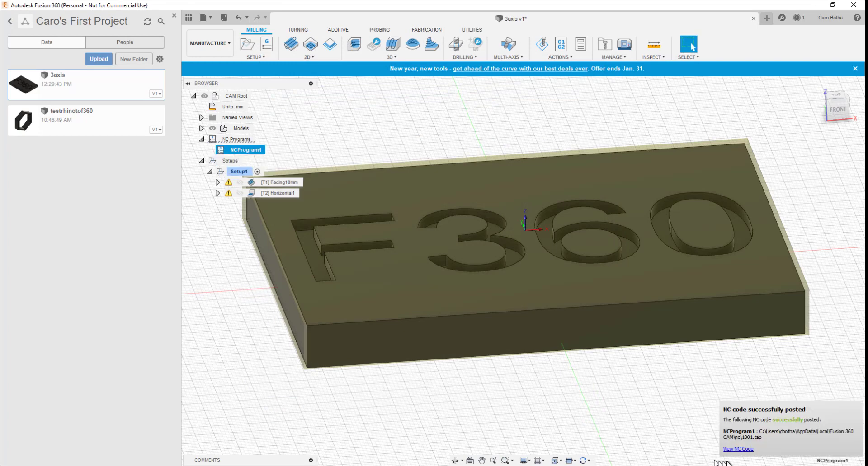
# - Open the posted NC code 1001.tap in WordPad, review its header and facing moves, and close the file
pyautogui.click(734, 449)
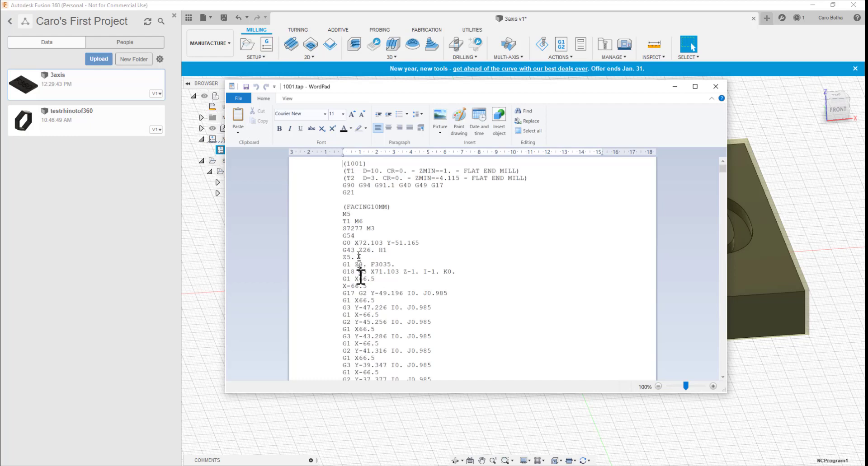
pyautogui.scroll(-8, 370, 310)
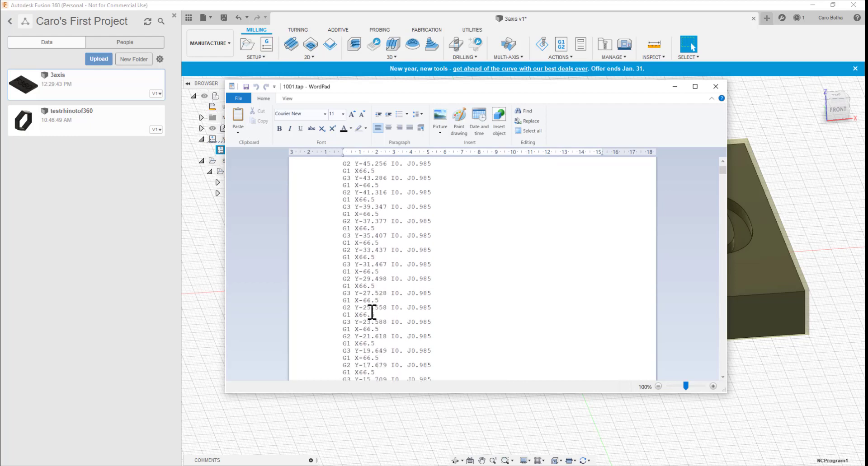
pyautogui.scroll(8, 371, 312)
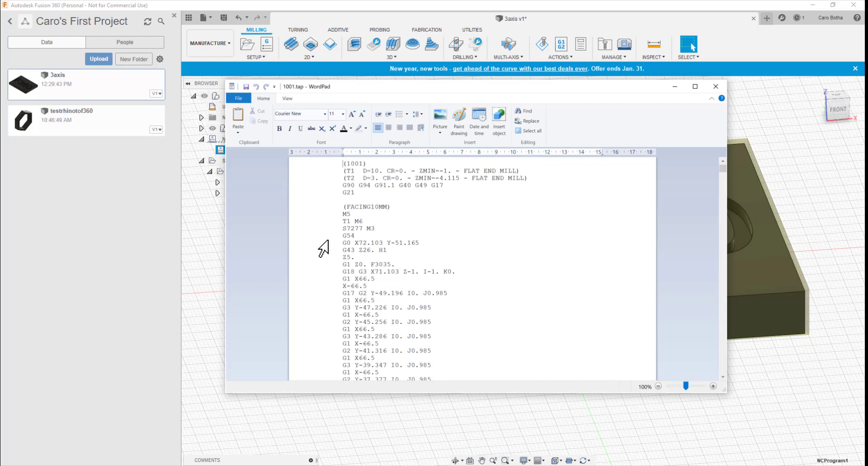
pyautogui.click(716, 87)
pyautogui.scroll(3, 542, 402)
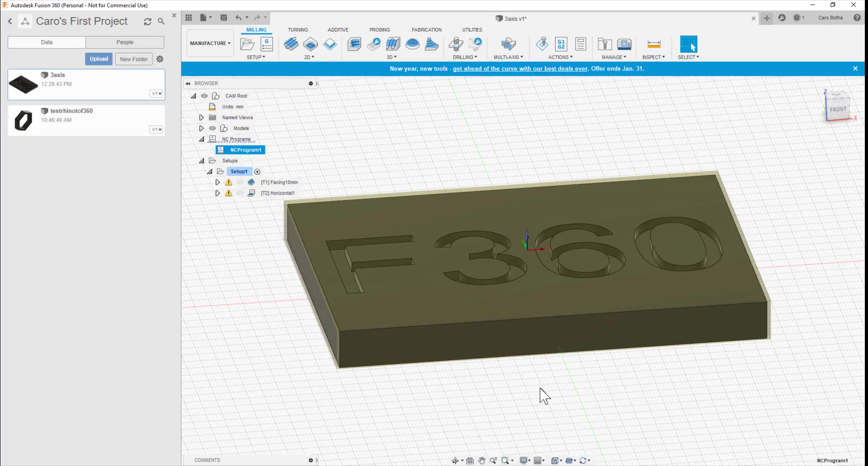